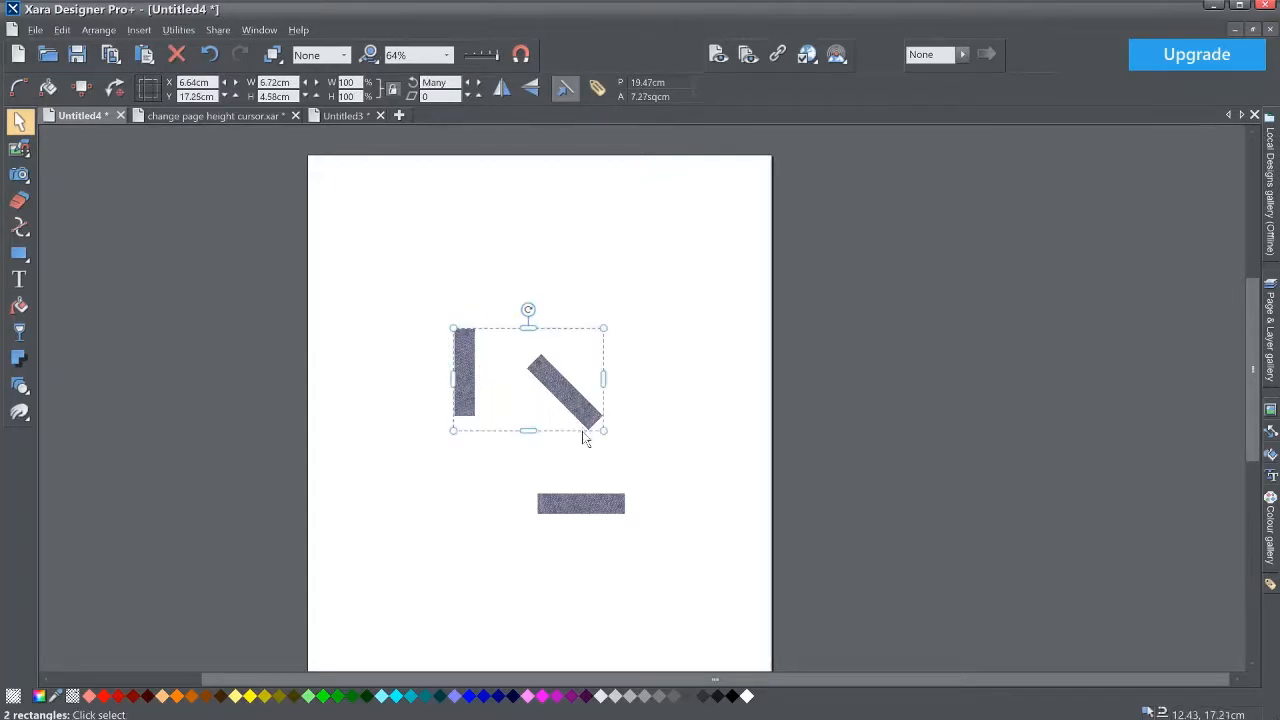
# - Marquee-select the vertical and diagonal rectangles from an empty area of the page, and clear the selection
pyautogui.click(585, 439)
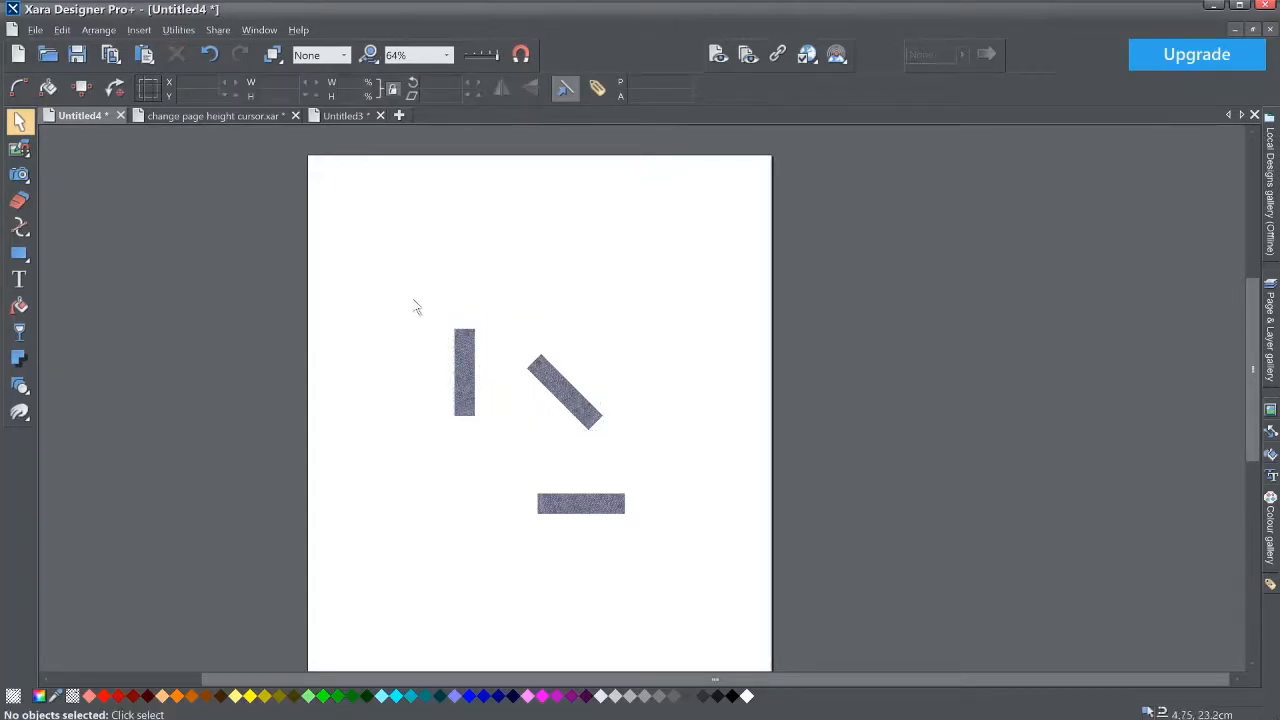
pyautogui.moveTo(424, 305); pyautogui.dragTo(646, 463)
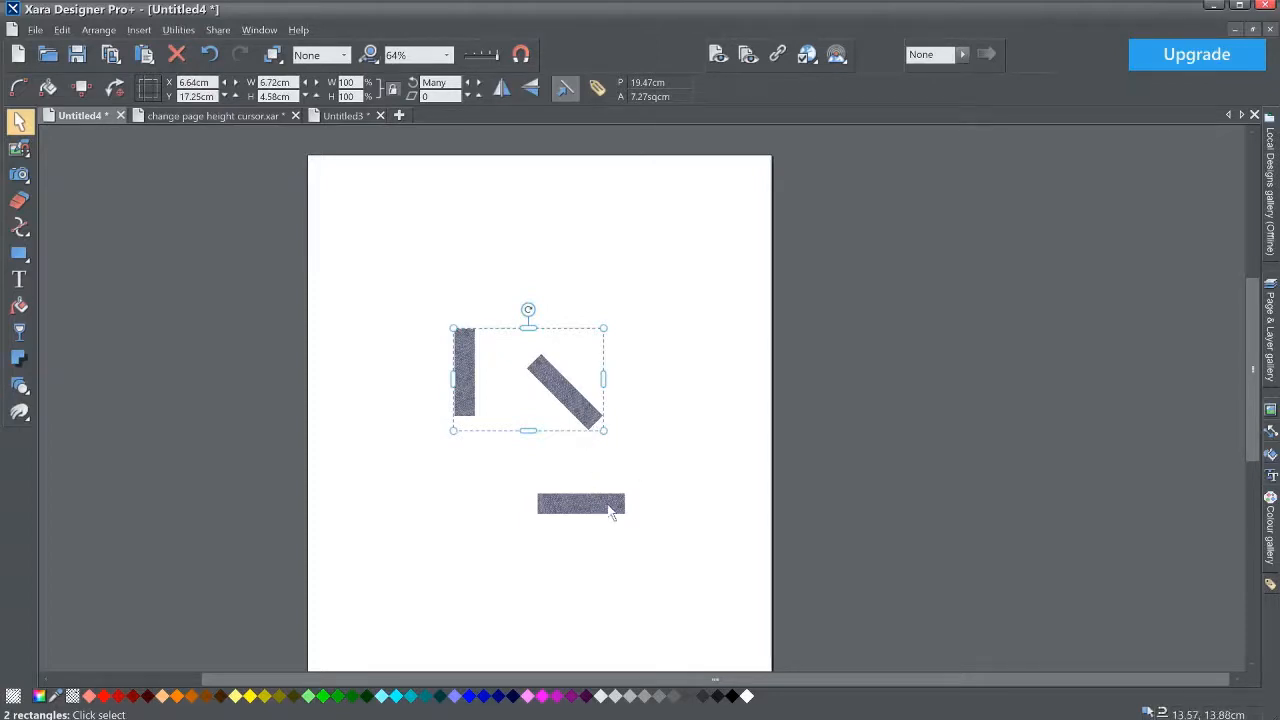
pyautogui.press('Escape')
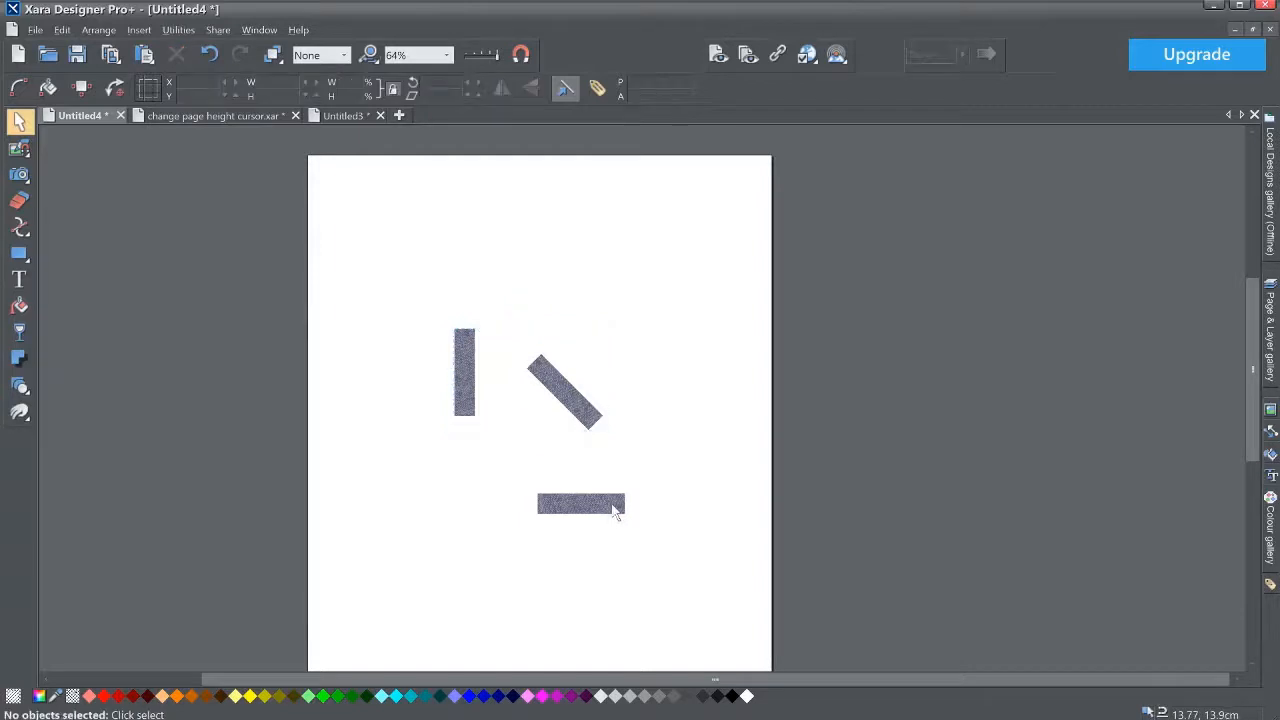
# - Marquee-select the vertical and diagonal rectangles by starting the marquee over the horizontal rectangle
pyautogui.moveTo(612, 512)
pyautogui.mouseDown()
pyautogui.moveTo(598, 493)
pyautogui.moveTo(618, 505)
pyautogui.moveTo(606, 512)
pyautogui.mouseUp()
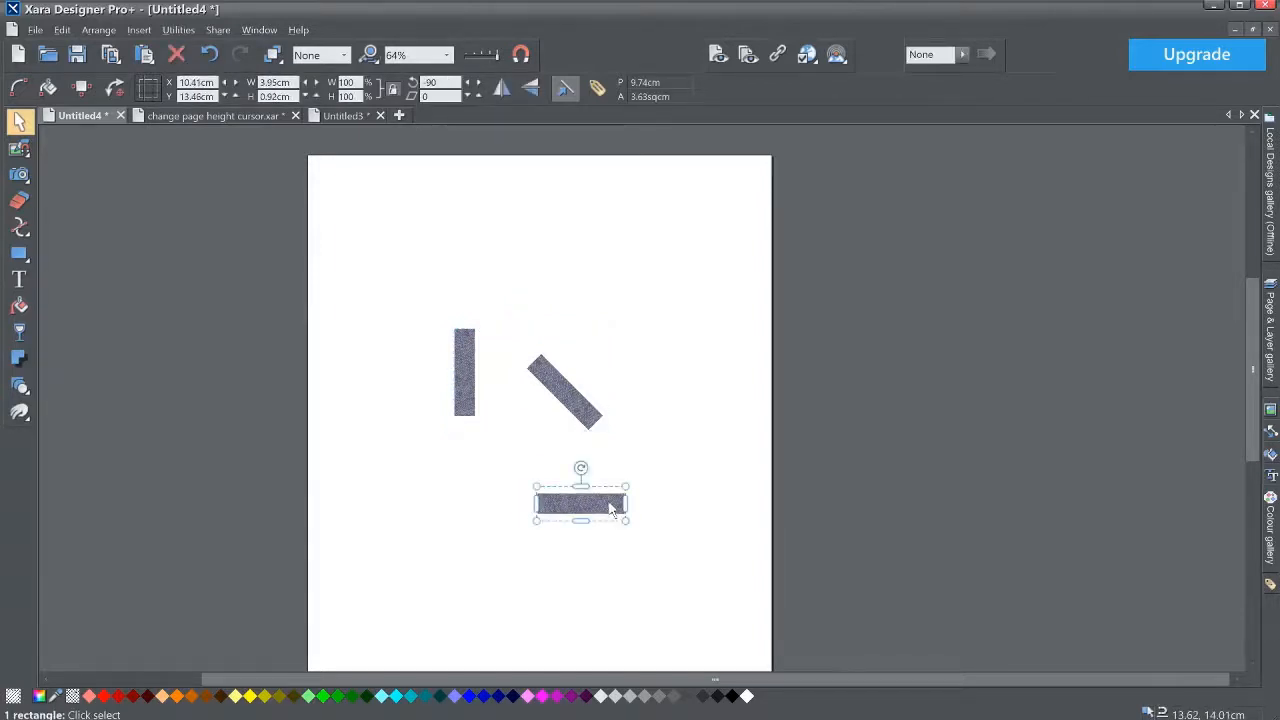
pyautogui.press('Escape')
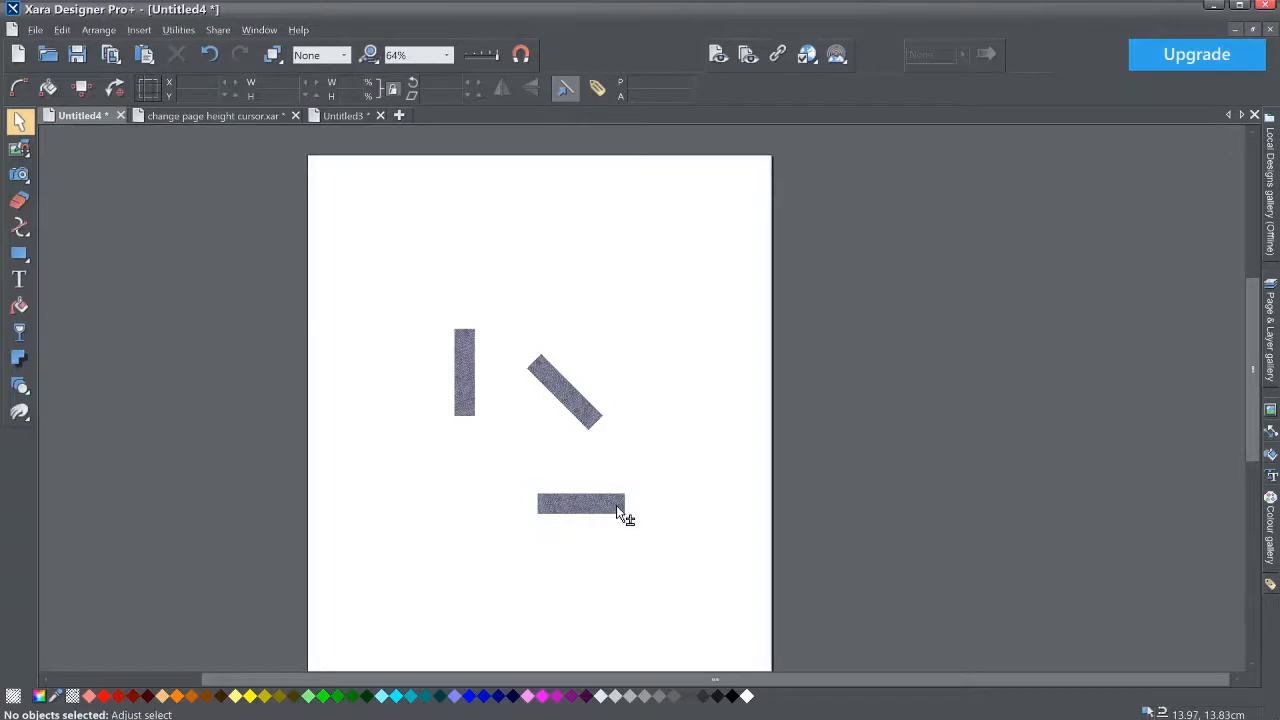
pyautogui.moveTo(616, 505); pyautogui.dragTo(438, 308)
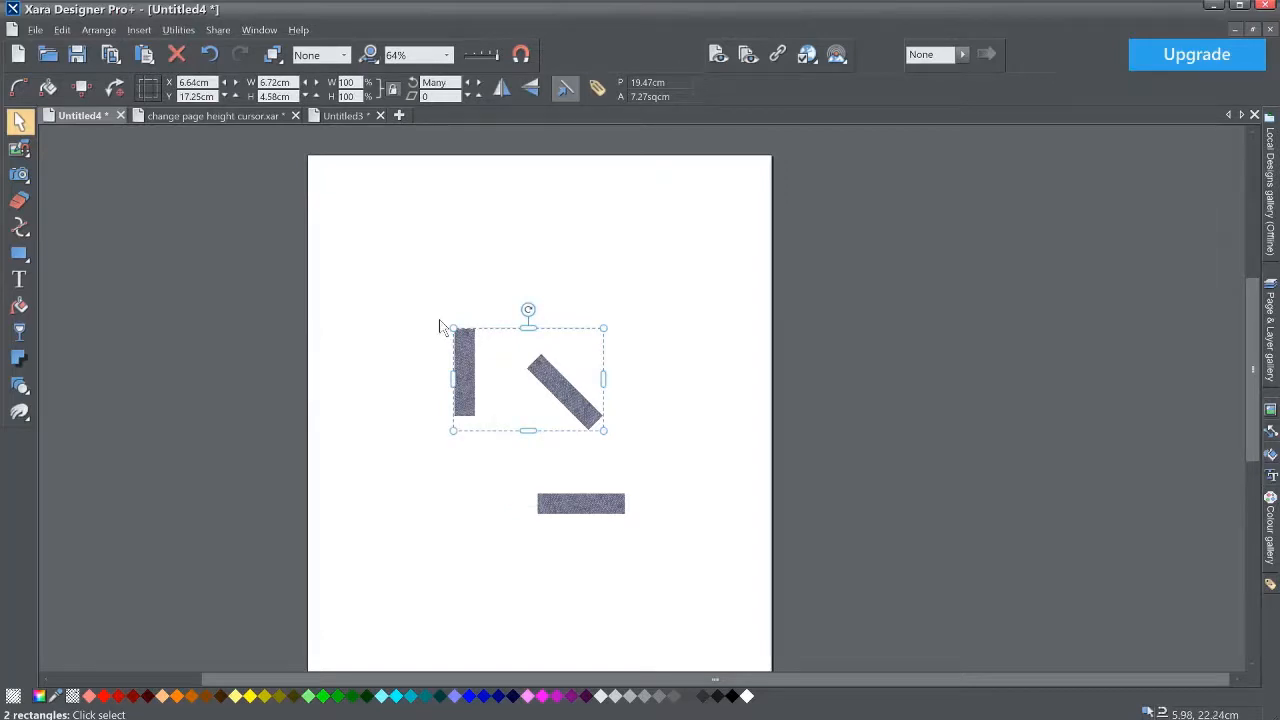
# - In the change page height cursor.xar document, examine the custom page unit's properties and the page size settings
pyautogui.click(213, 117)
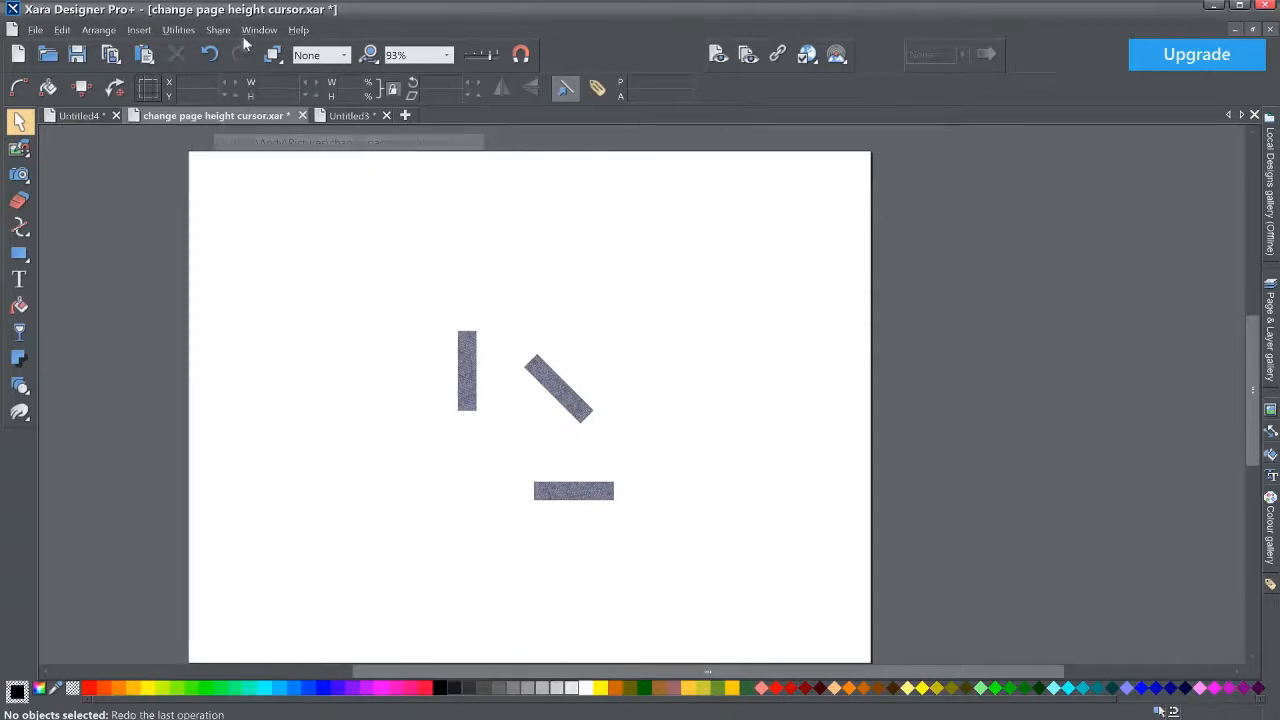
pyautogui.click(178, 30)
pyautogui.click(248, 376)
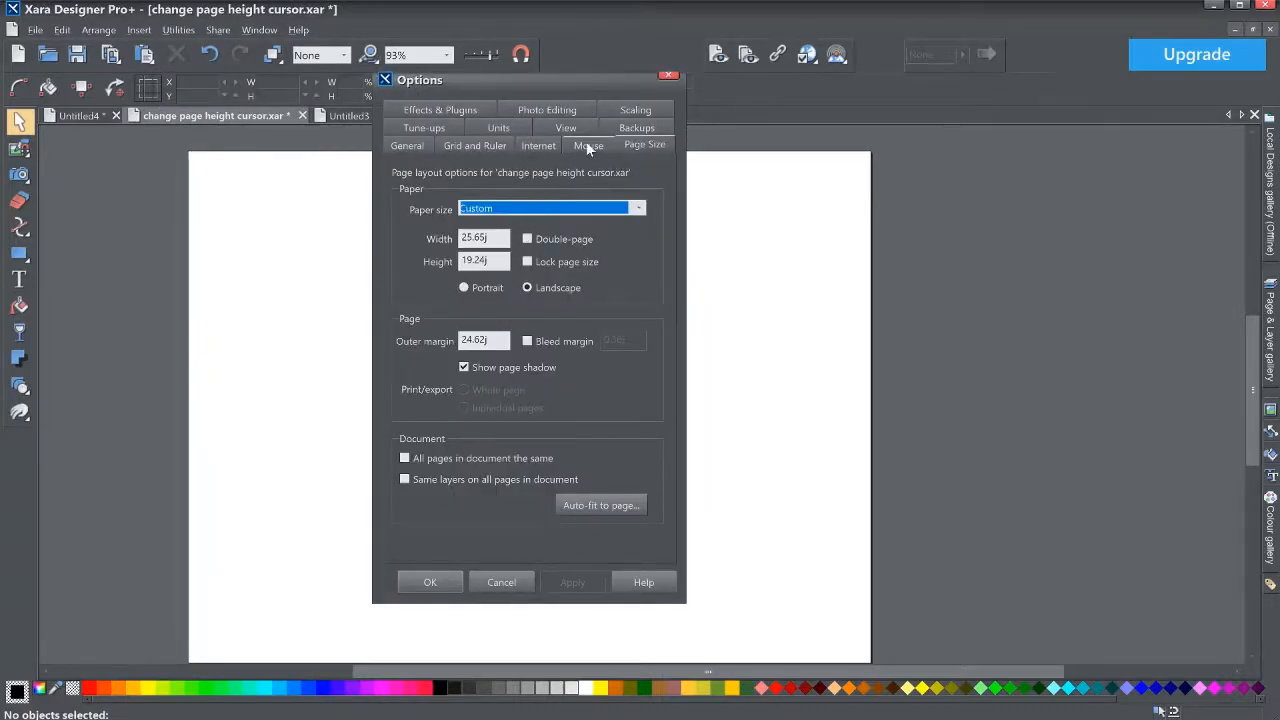
pyautogui.click(514, 132)
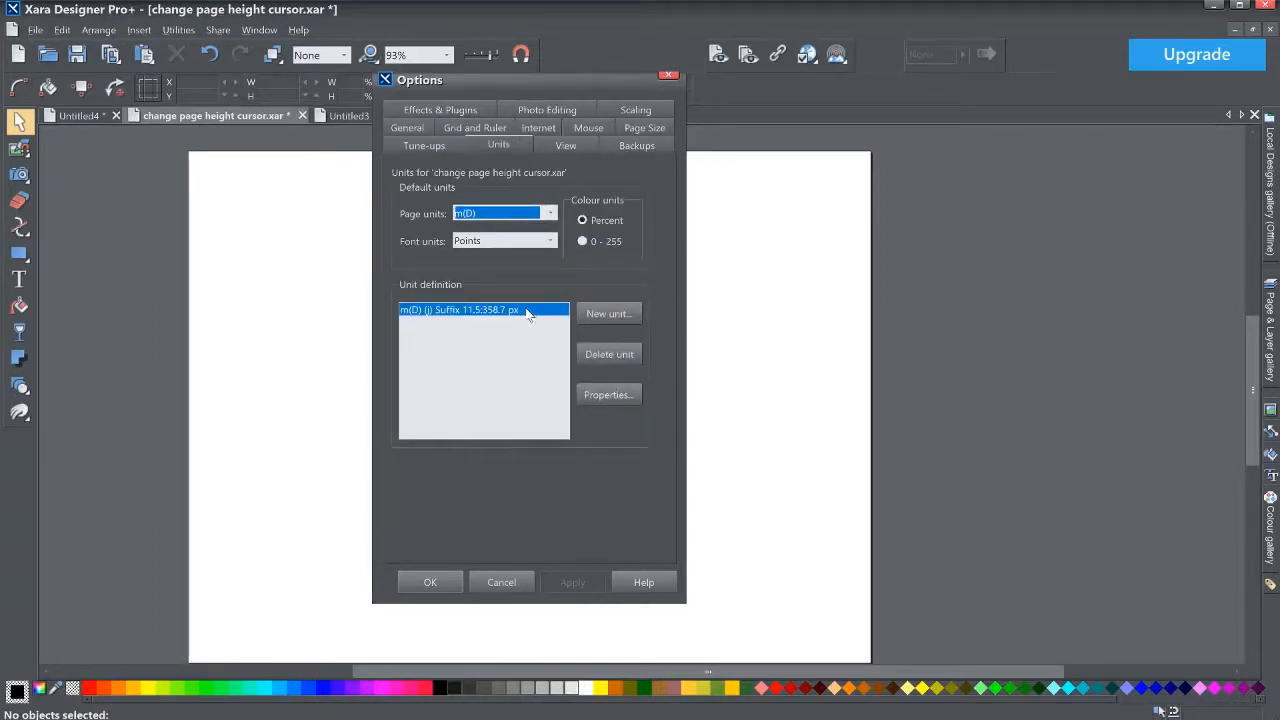
pyautogui.click(613, 391)
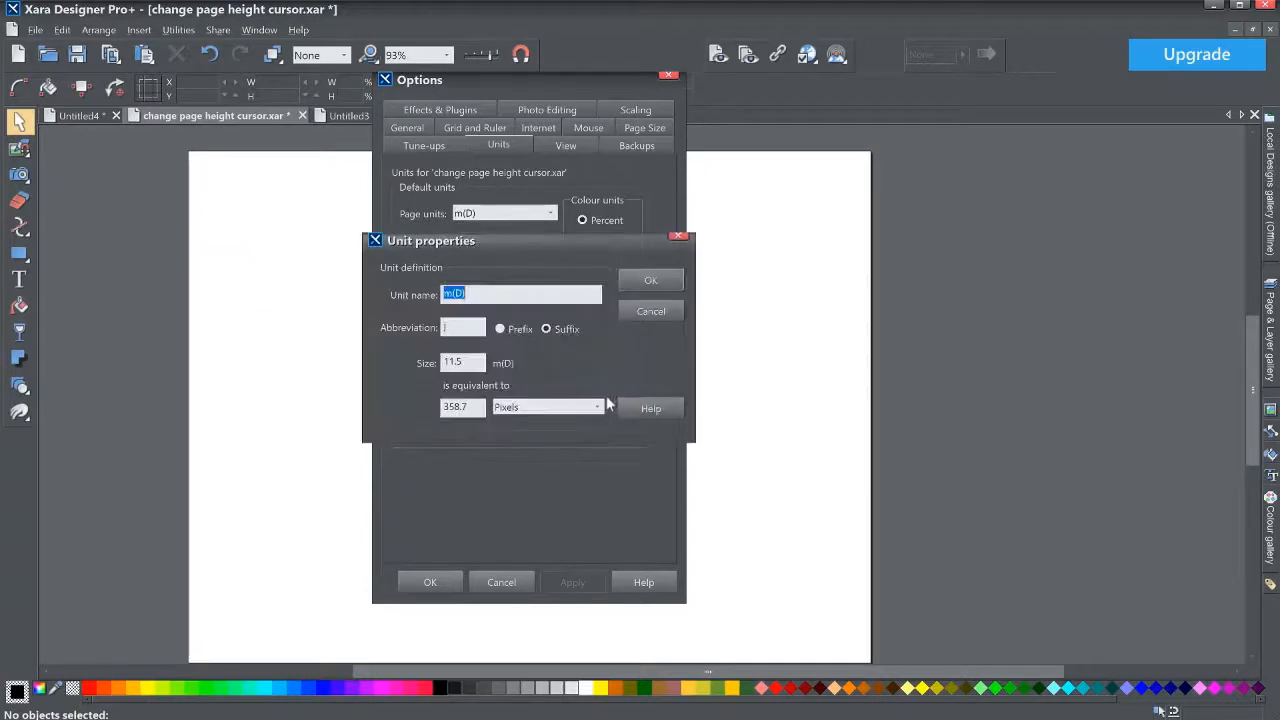
pyautogui.click(678, 239)
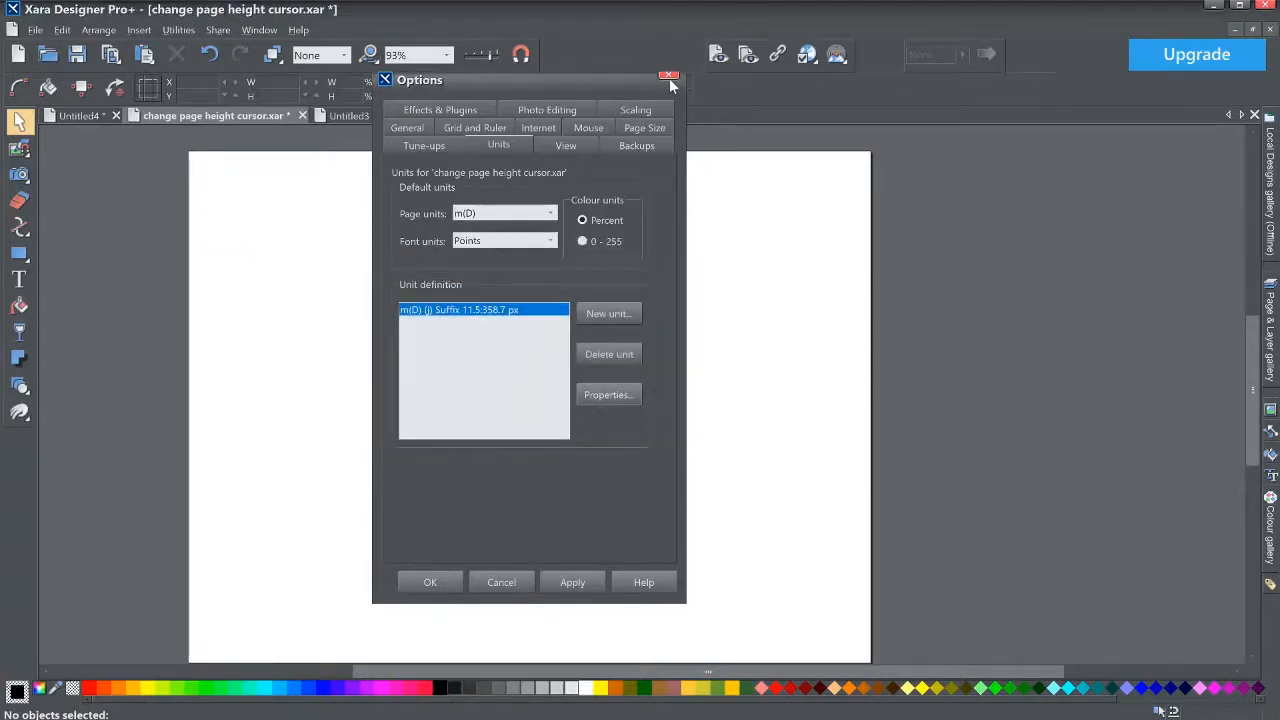
pyautogui.click(630, 128)
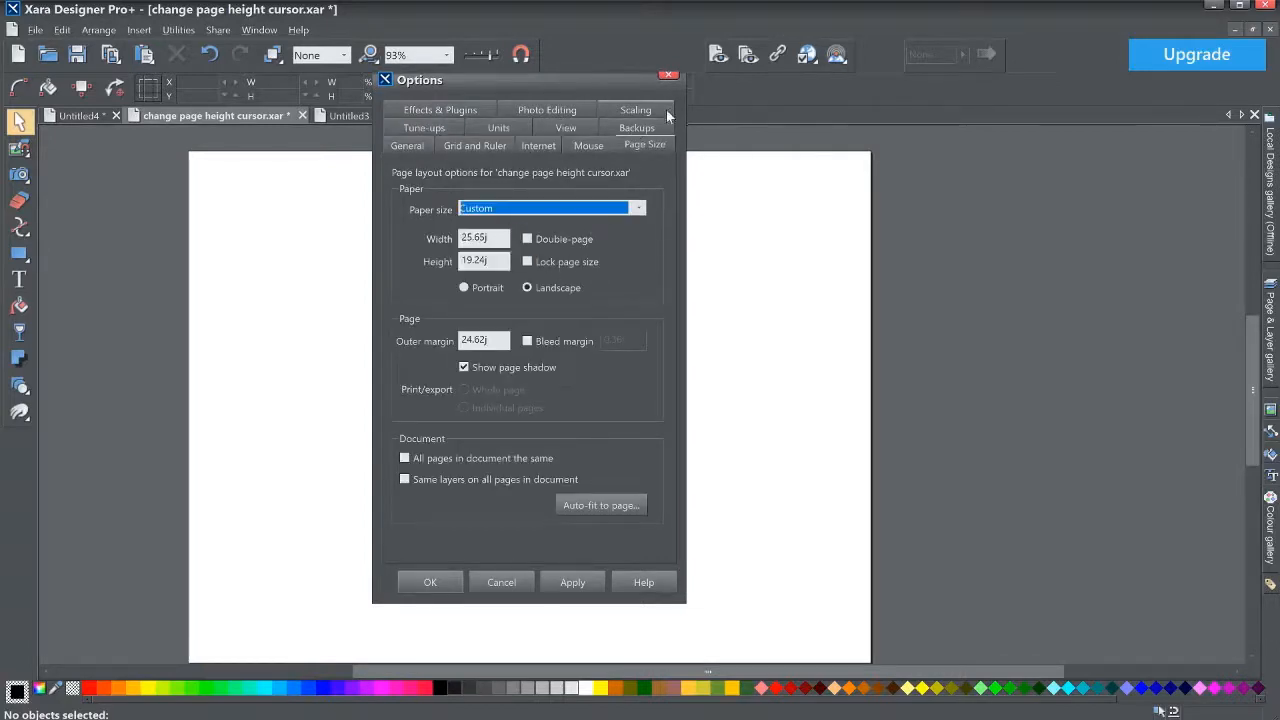
pyautogui.click(673, 78)
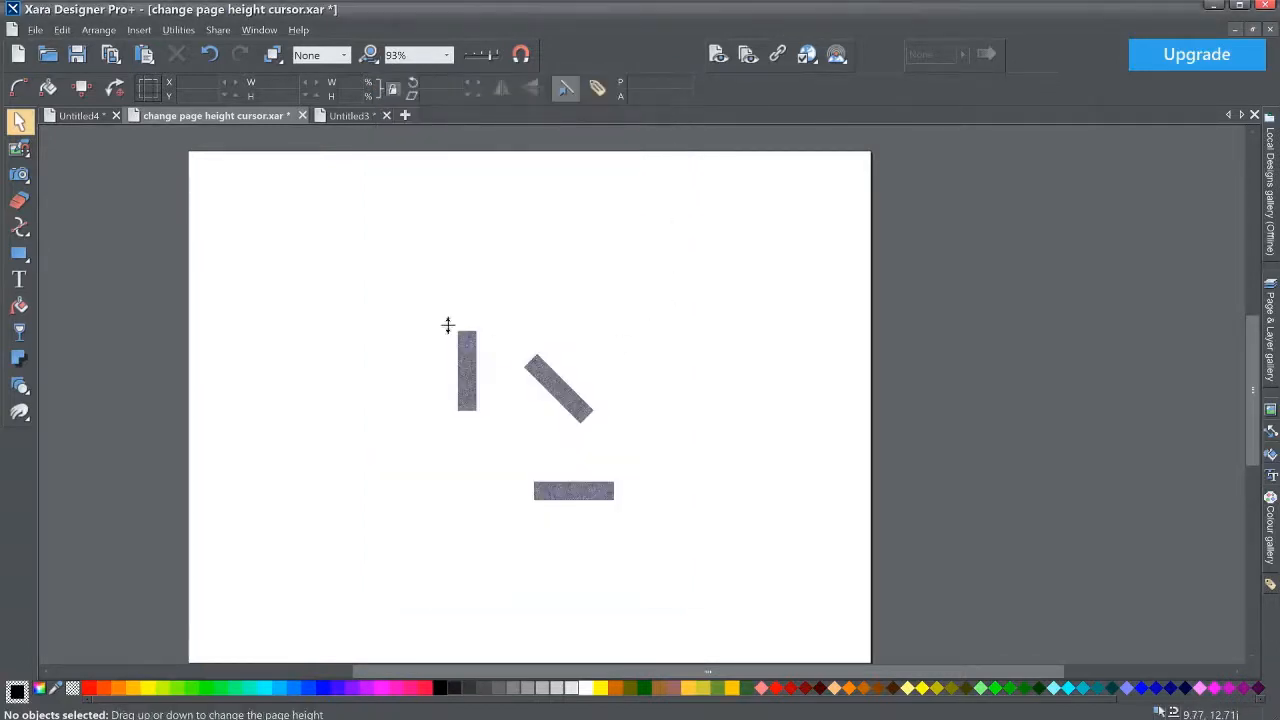
# - Select the vertical rectangle, add the diagonal rectangle to the selection, and clear the selection
pyautogui.click(470, 378)
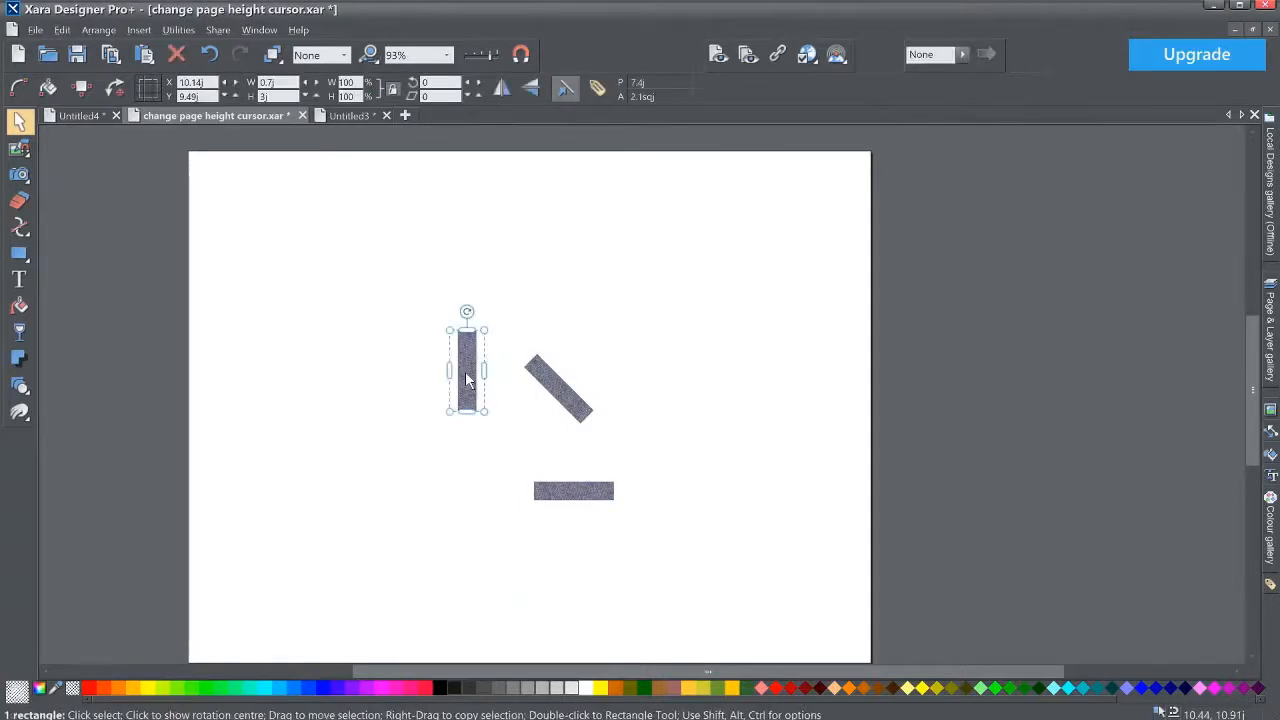
pyautogui.keyDown('shift'); pyautogui.click(565, 398); pyautogui.keyUp('shift')
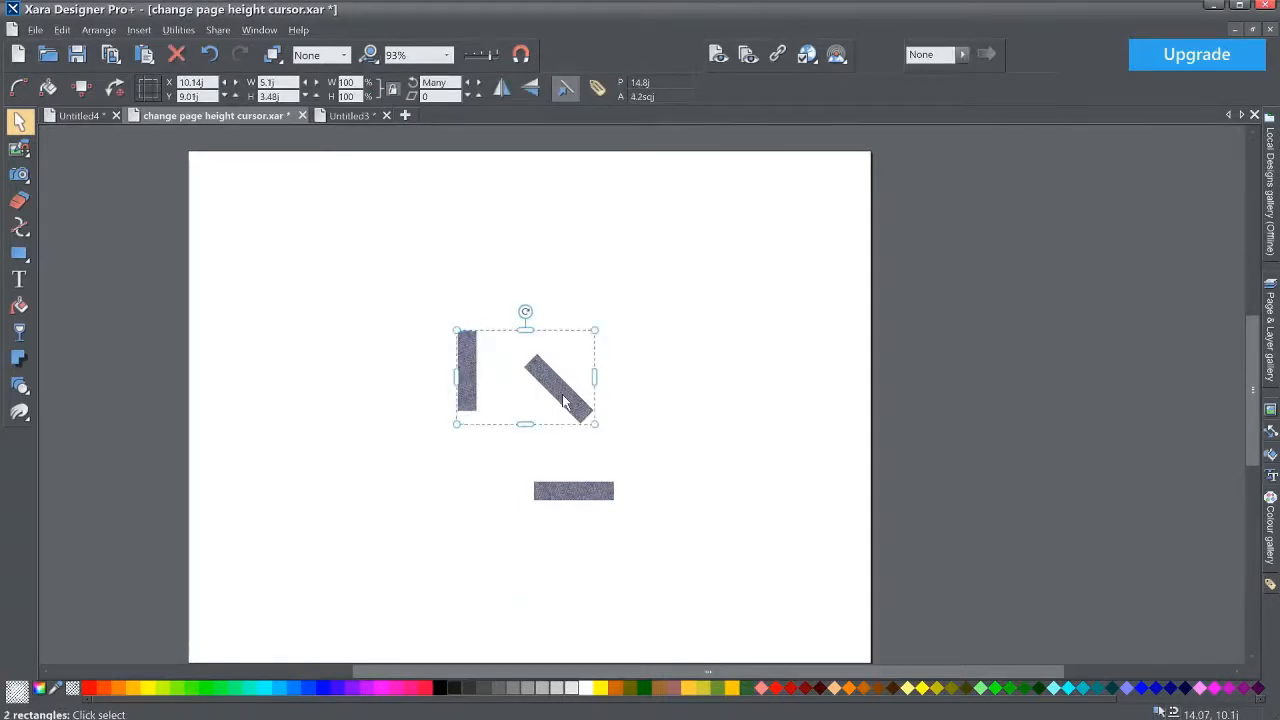
pyautogui.press('Escape')
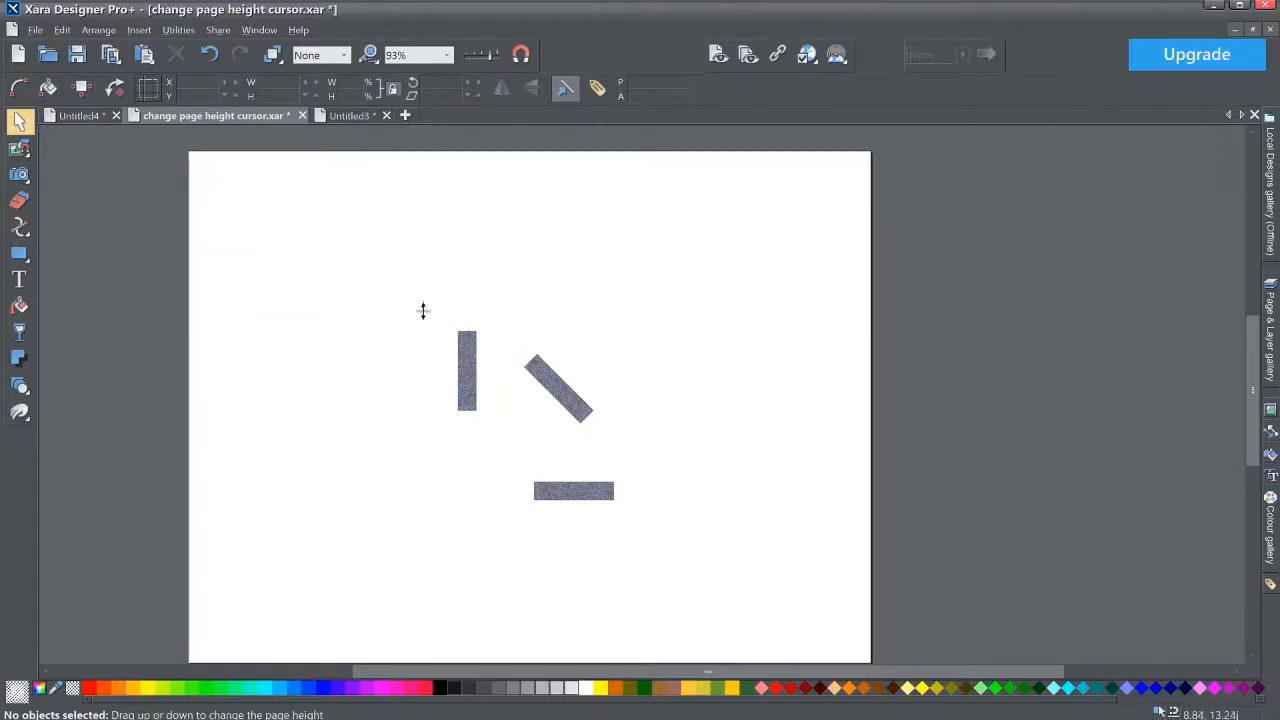
# - Reactivate the Selector tool and try to marquee-select from the empty area beside the vertical rectangle
pyautogui.click(19, 148)
pyautogui.click(18, 122)
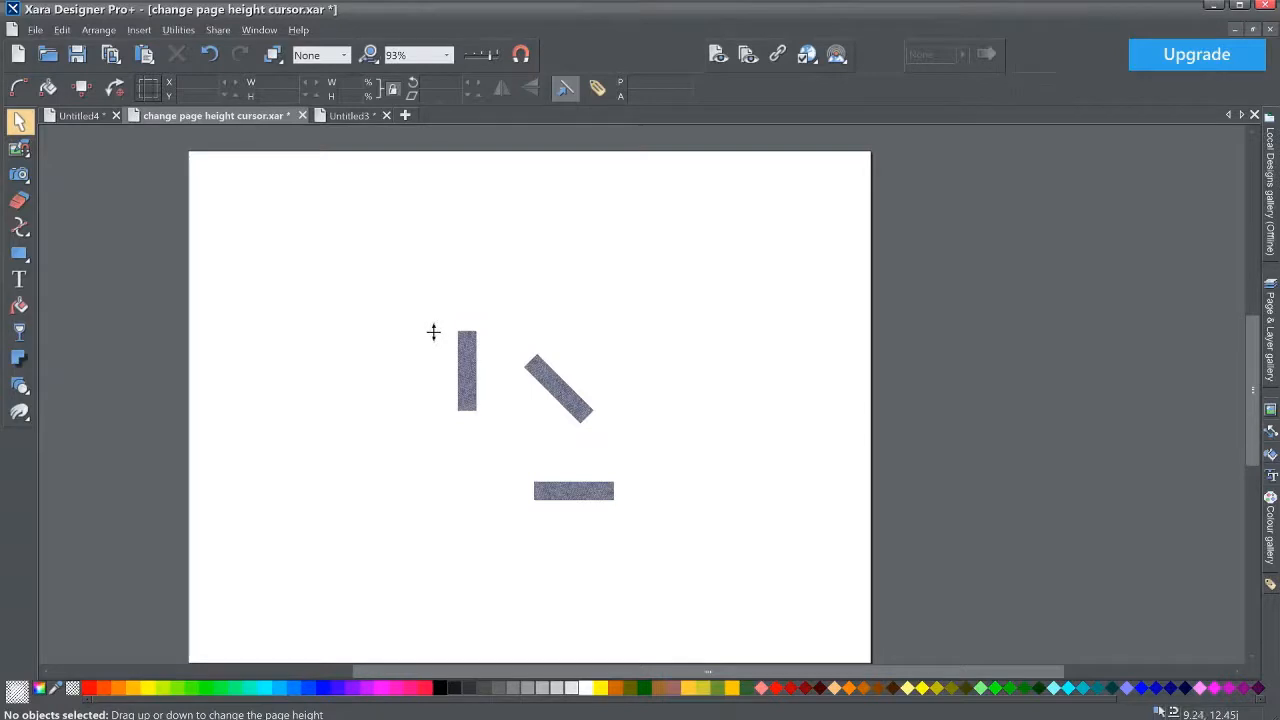
pyautogui.moveTo(433, 332); pyautogui.dragTo(431, 474)
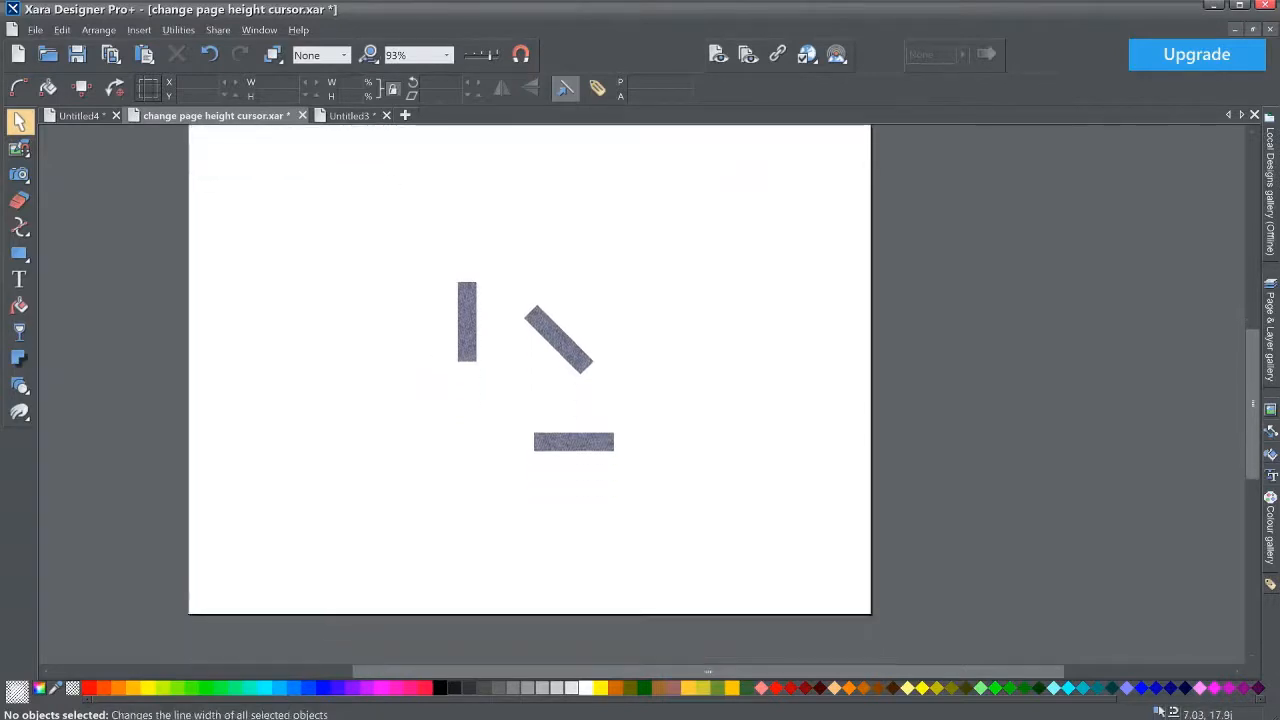
# - Turn on the display of the print borders and the page size in the document
pyautogui.click(259, 30)
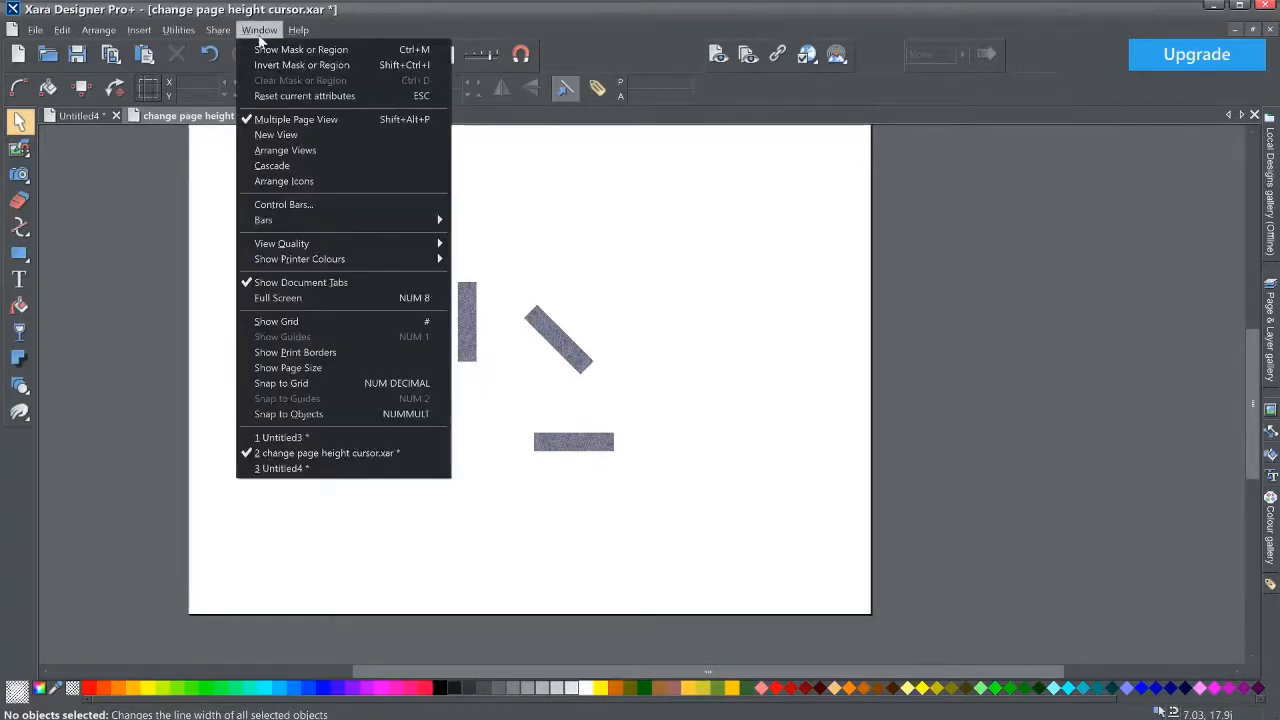
pyautogui.click(305, 352)
pyautogui.scroll(5, 452, 514)
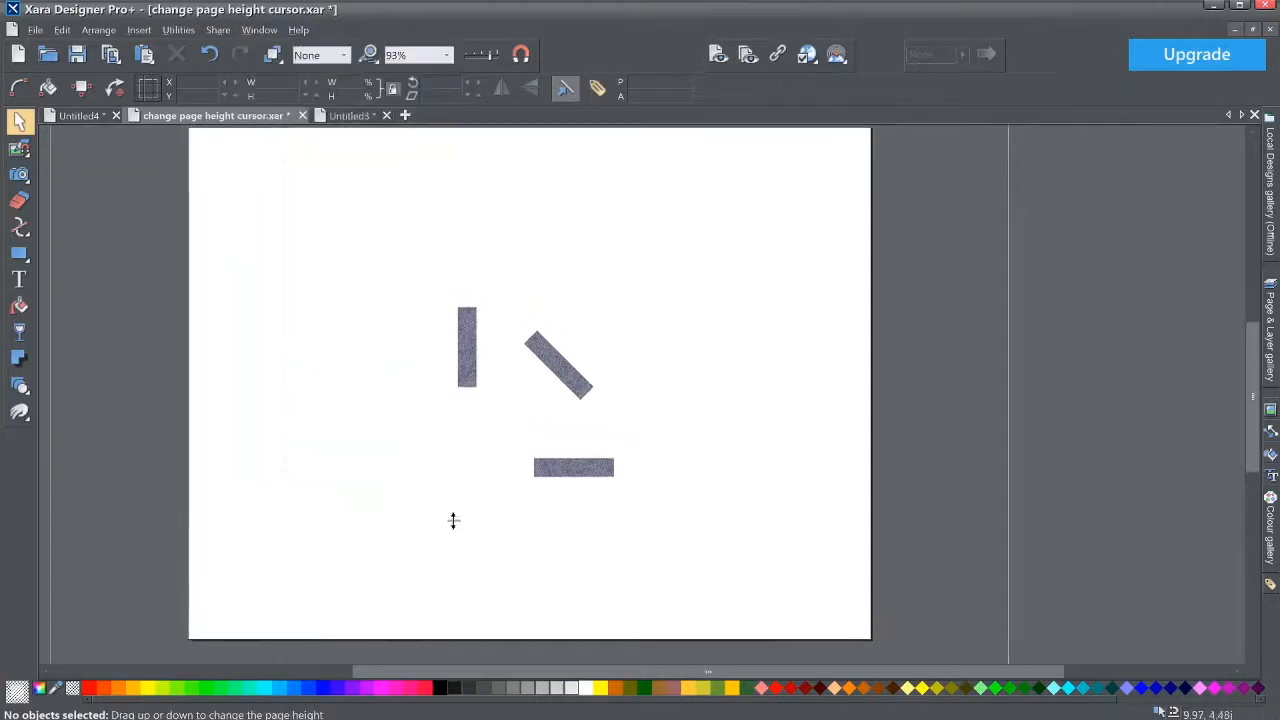
pyautogui.scroll(-8, 453, 562)
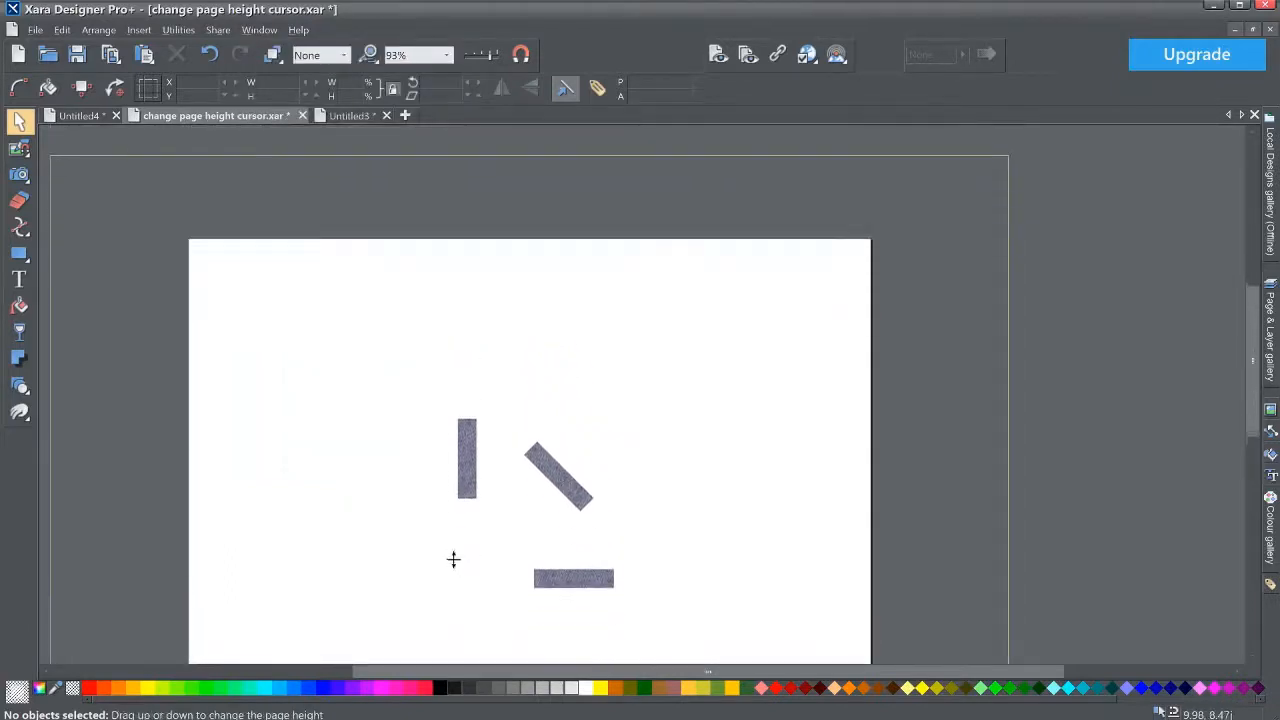
pyautogui.scroll(4, 451, 571)
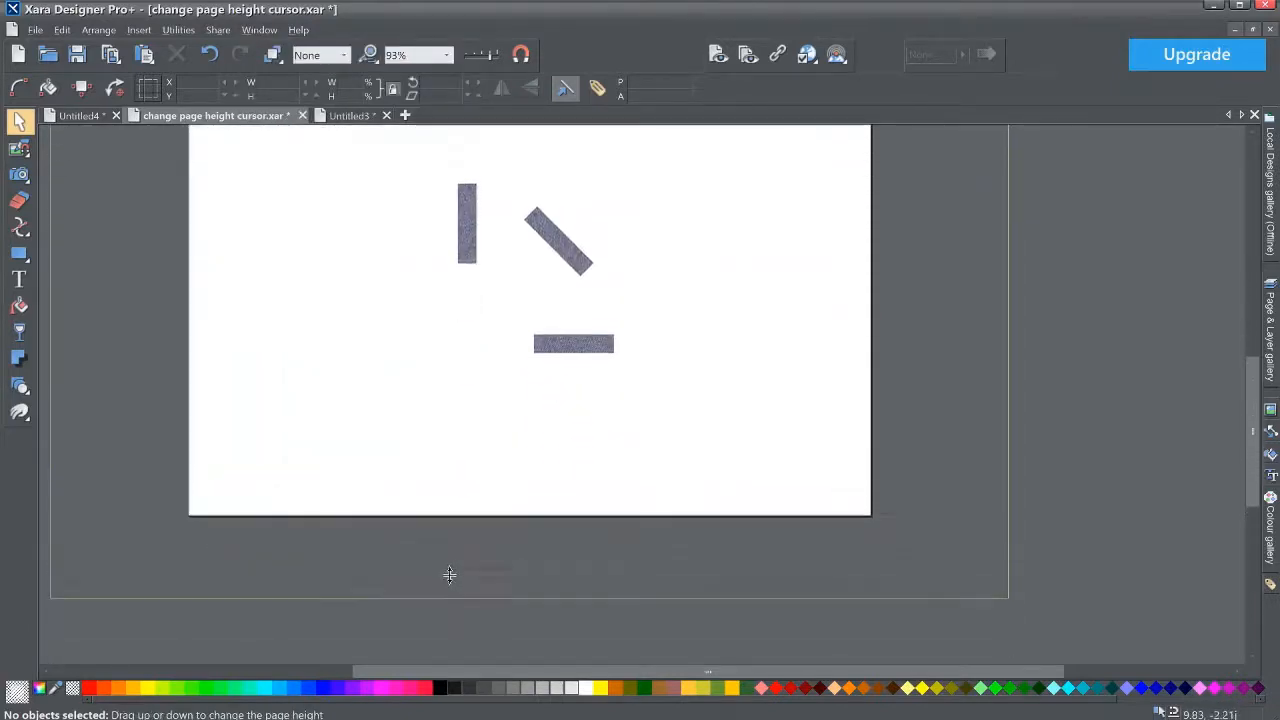
pyautogui.click(257, 29)
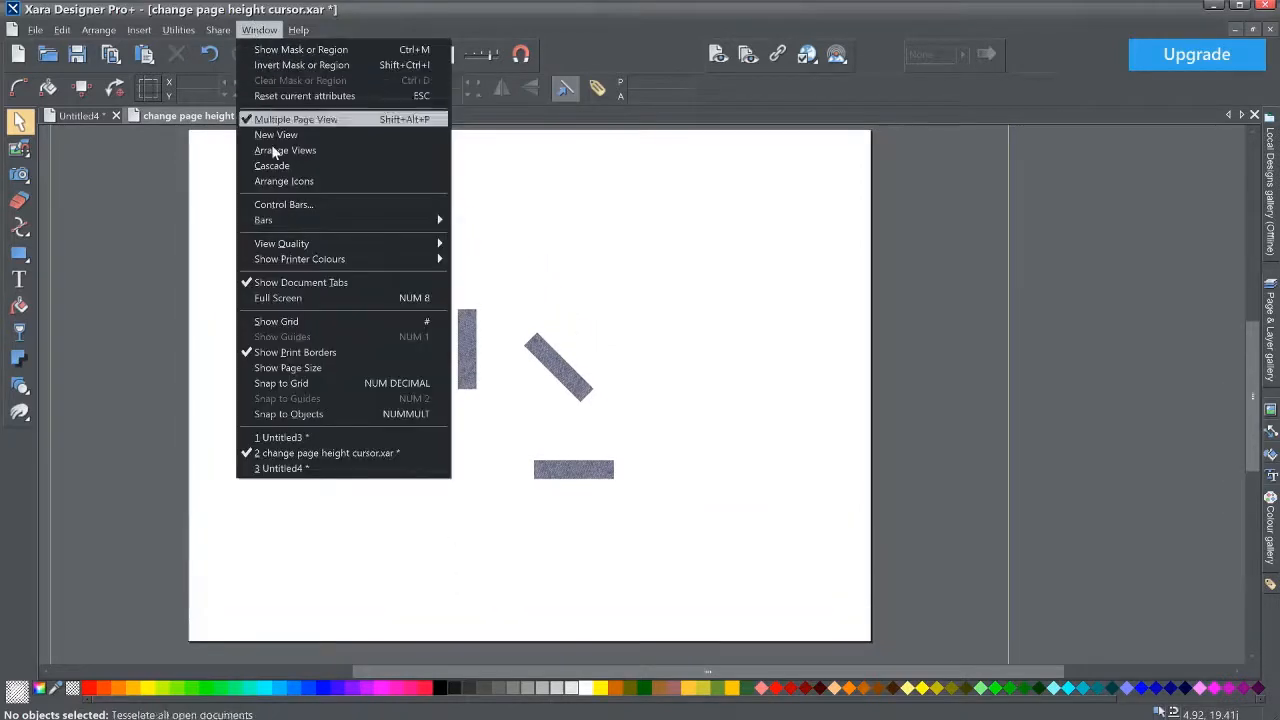
pyautogui.click(321, 368)
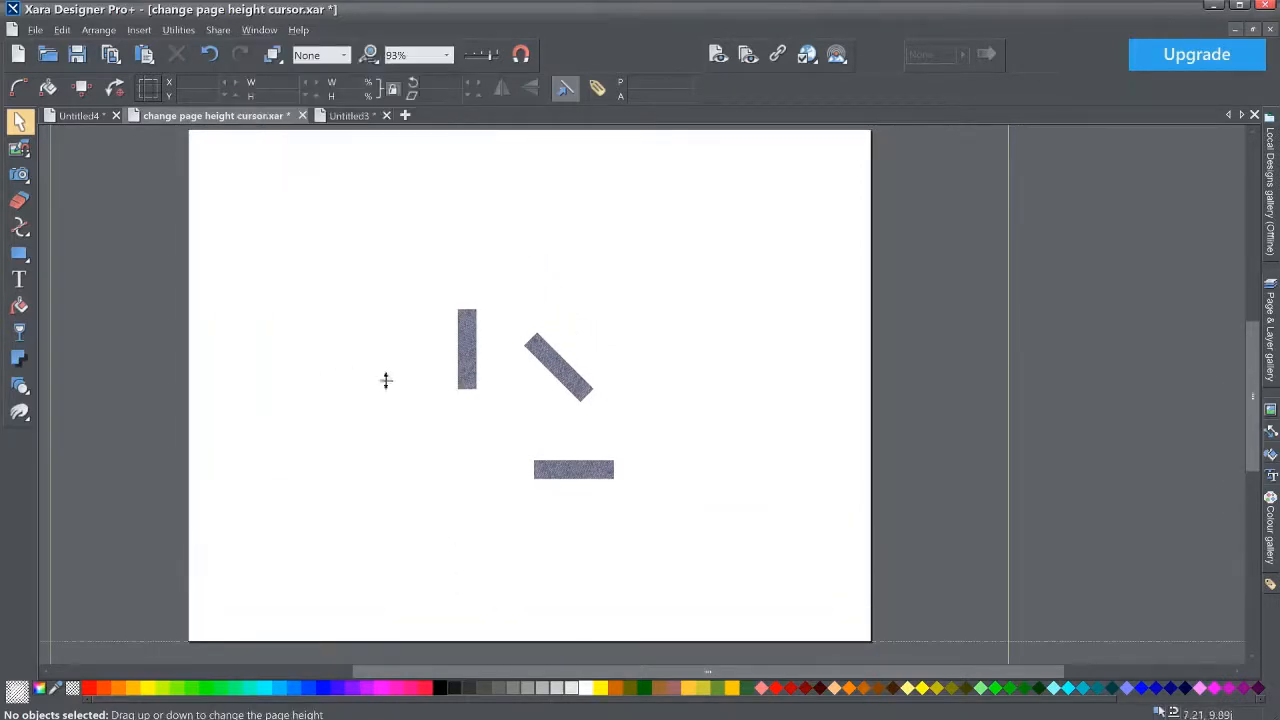
# - Reduce the page height by raising the page's lower edge, and undo the change
pyautogui.scroll(-2, 643, 460)
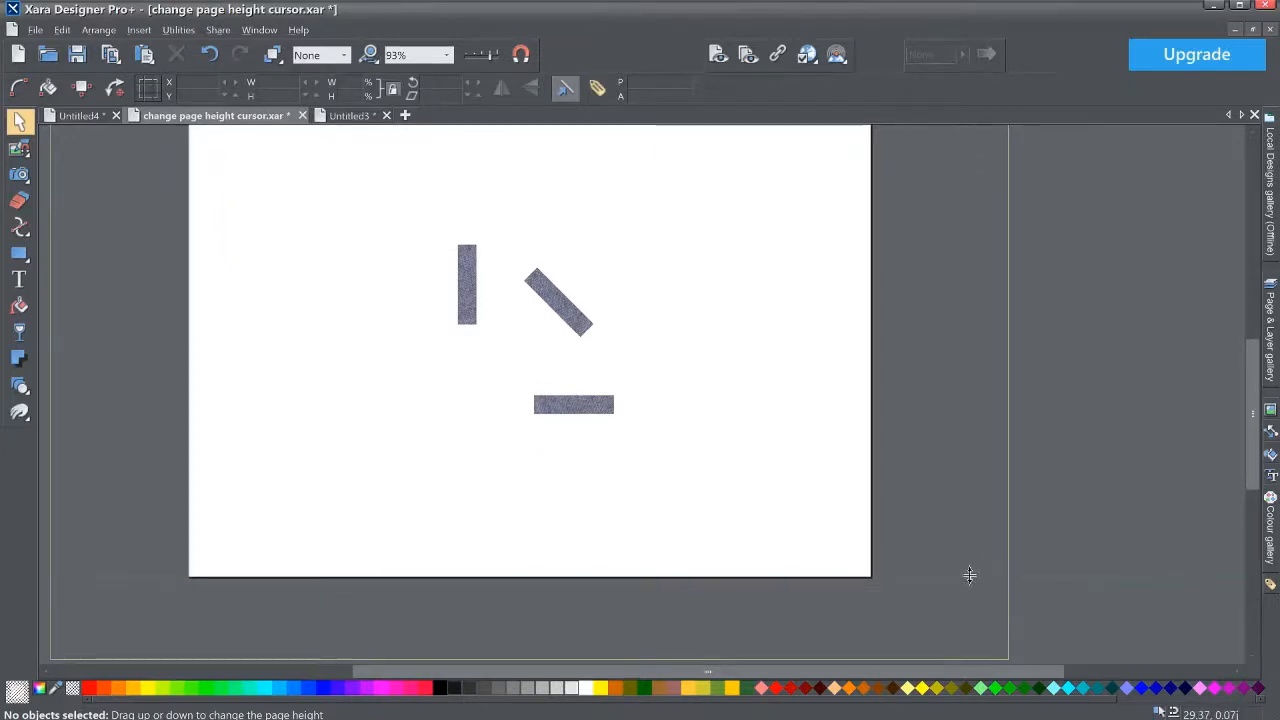
pyautogui.moveTo(967, 573); pyautogui.dragTo(957, 481)
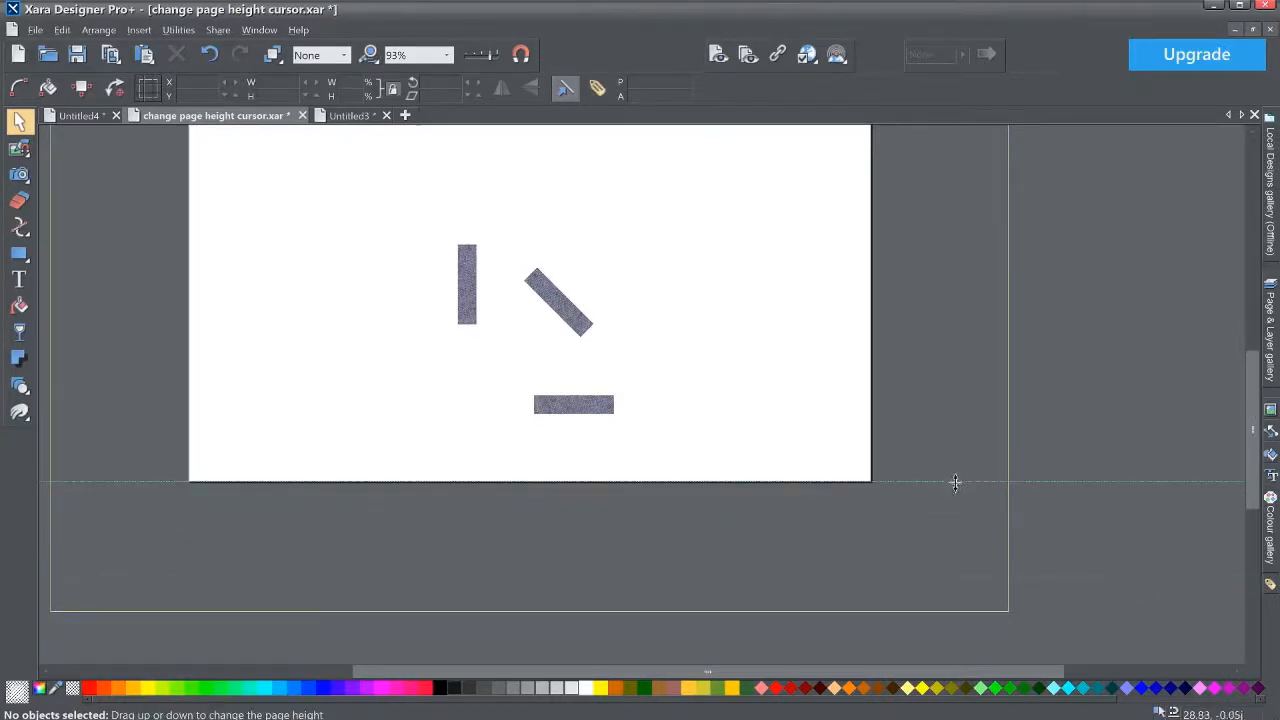
pyautogui.hotkey('ctrl', 'z')
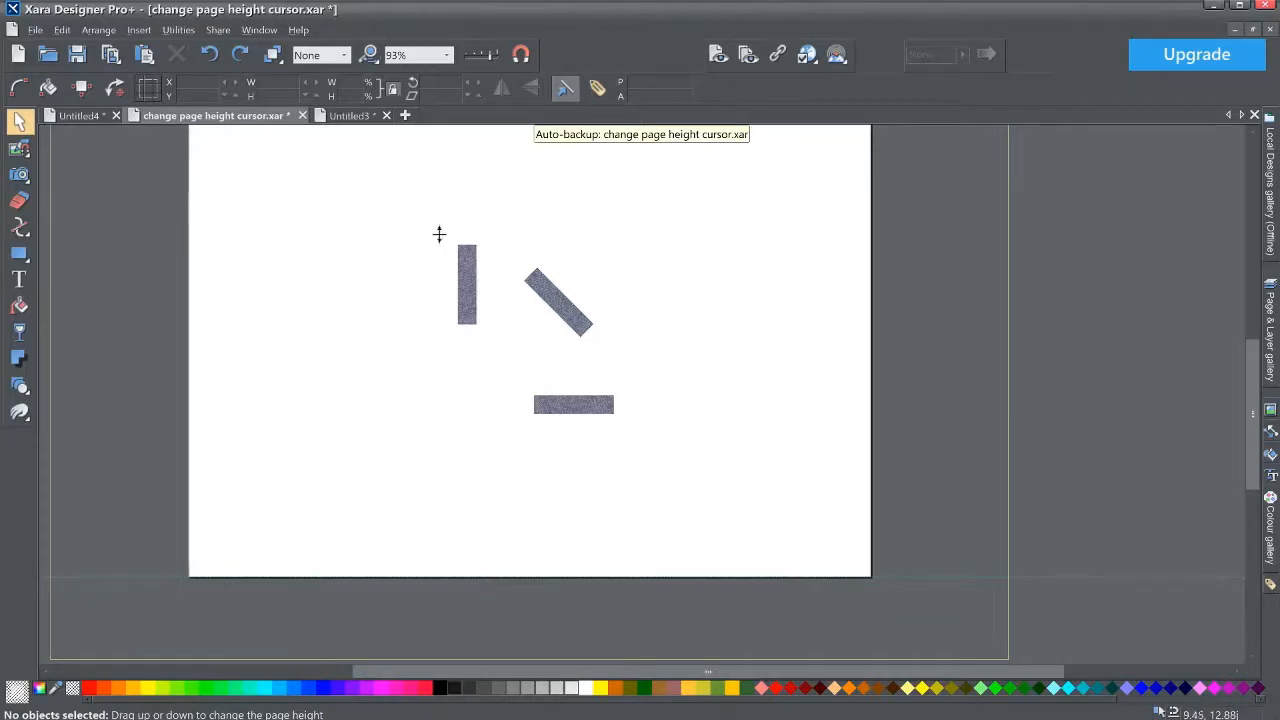
# - Try to marquee-select the vertical and diagonal rectangles from empty page space and from over the horizontal rectangle, and clear any selection
pyautogui.moveTo(432, 230); pyautogui.dragTo(578, 474)
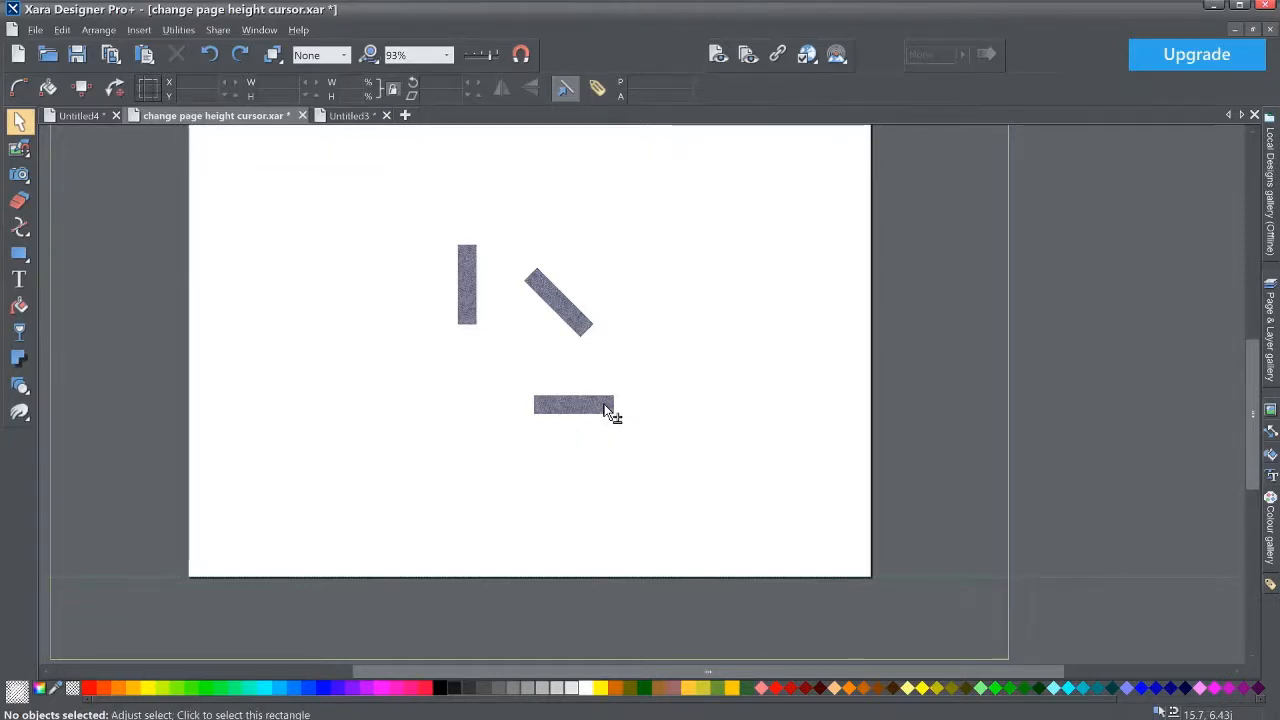
pyautogui.moveTo(605, 405); pyautogui.dragTo(435, 221)
pyautogui.press('Escape')
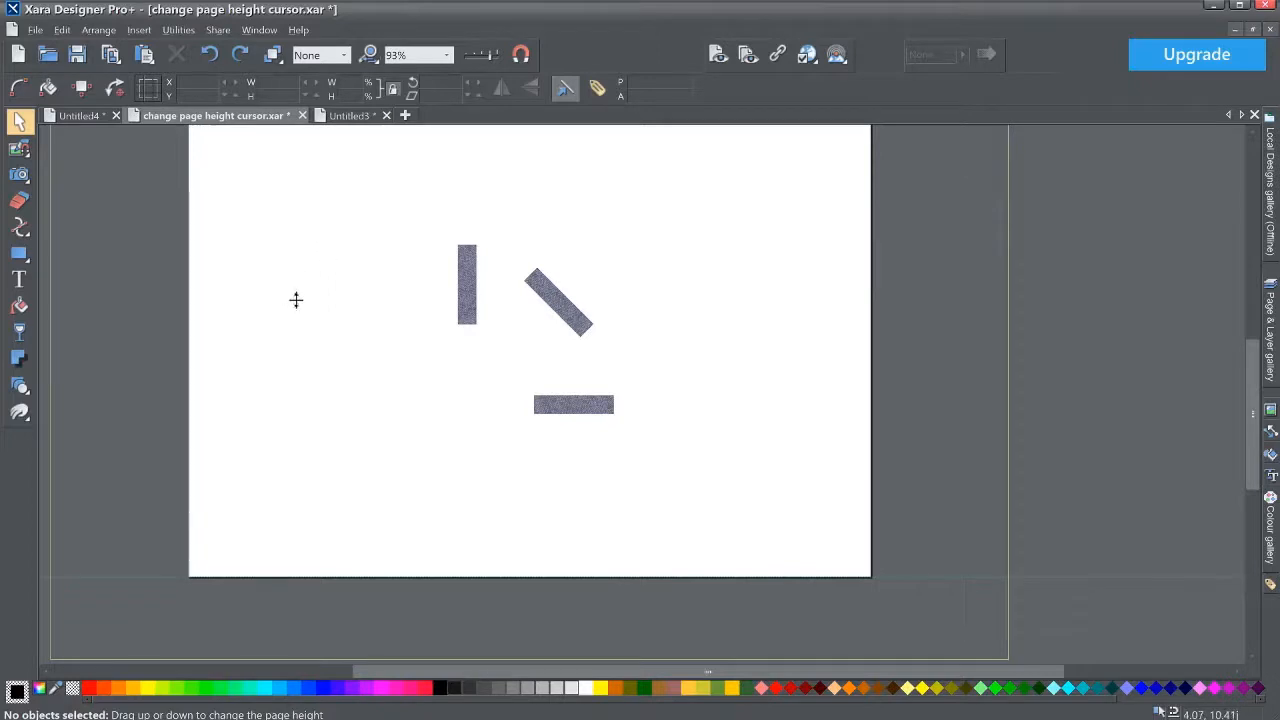
# - Create a new document and try to draw several rectangles on its page with the Rectangle tool
pyautogui.click(19, 54)
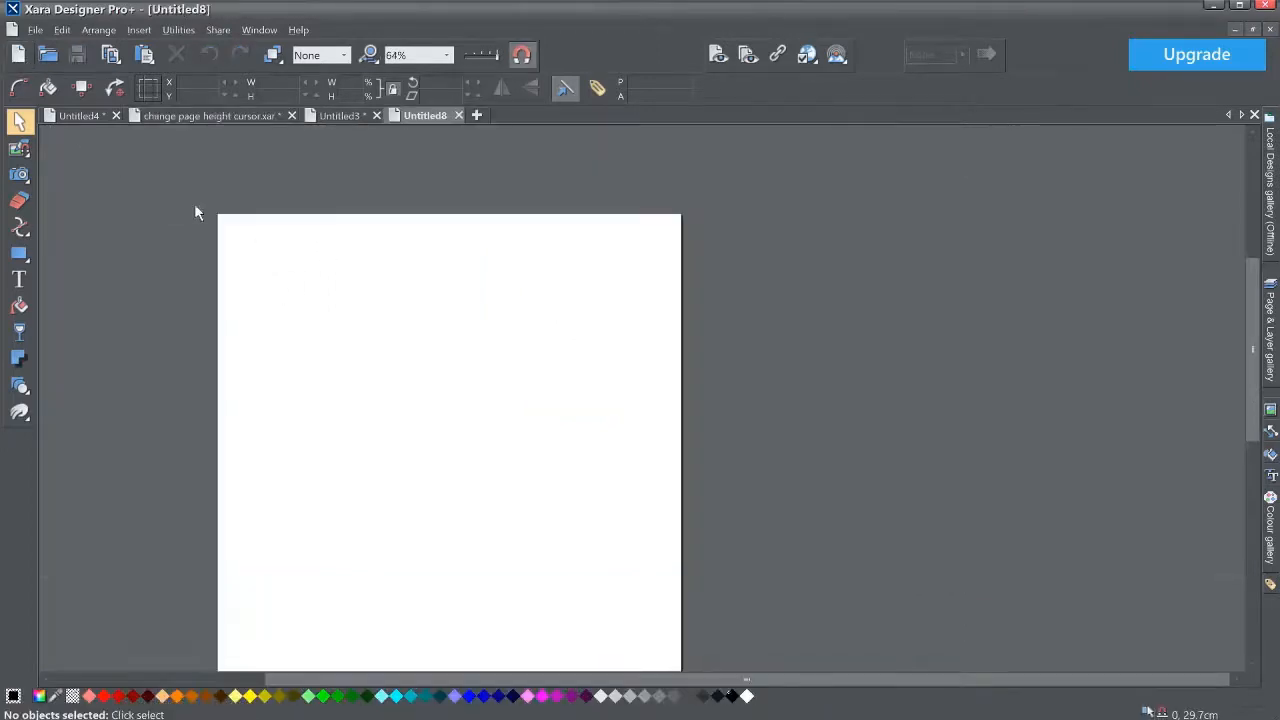
pyautogui.moveTo(21, 257)
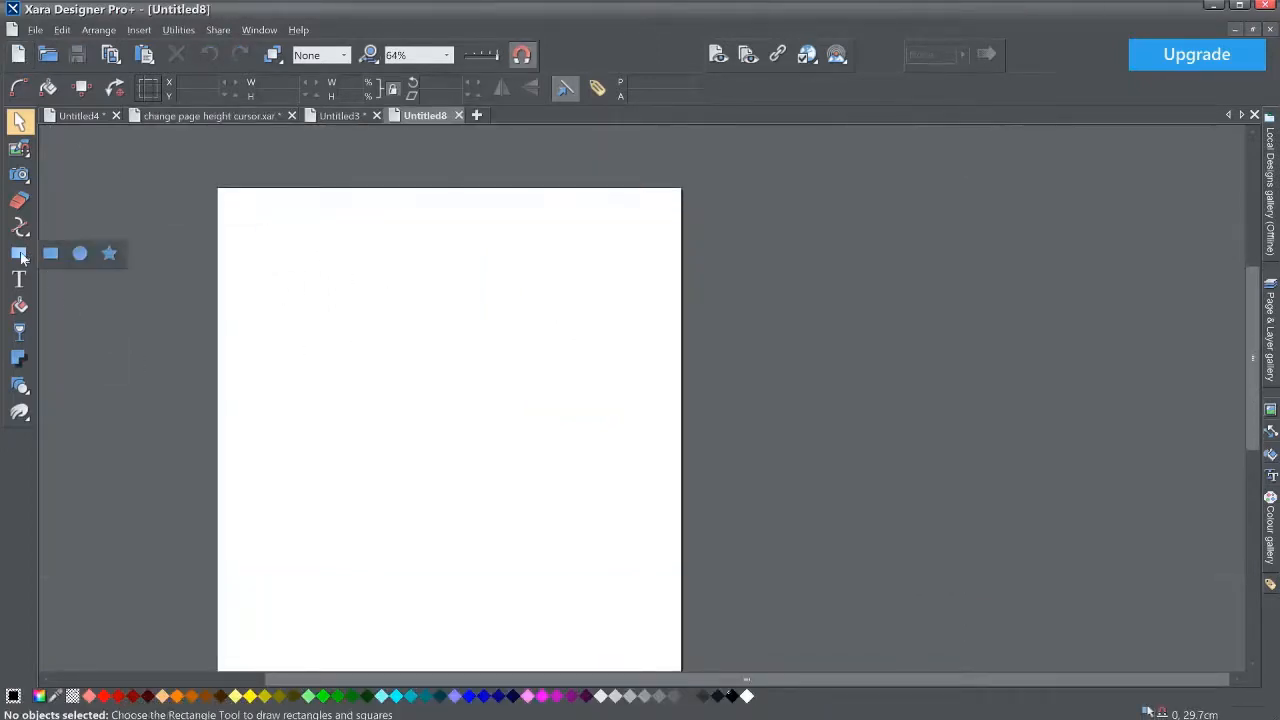
pyautogui.click(50, 253)
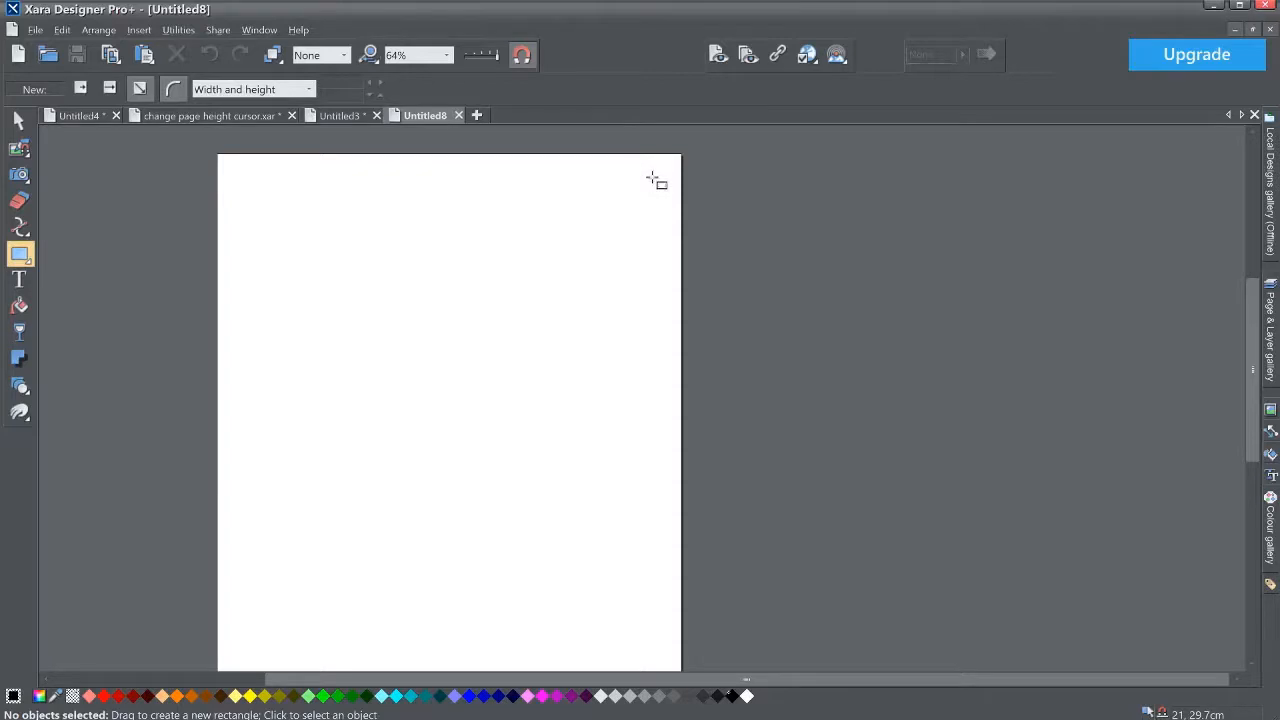
pyautogui.moveTo(654, 166); pyautogui.dragTo(397, 385)
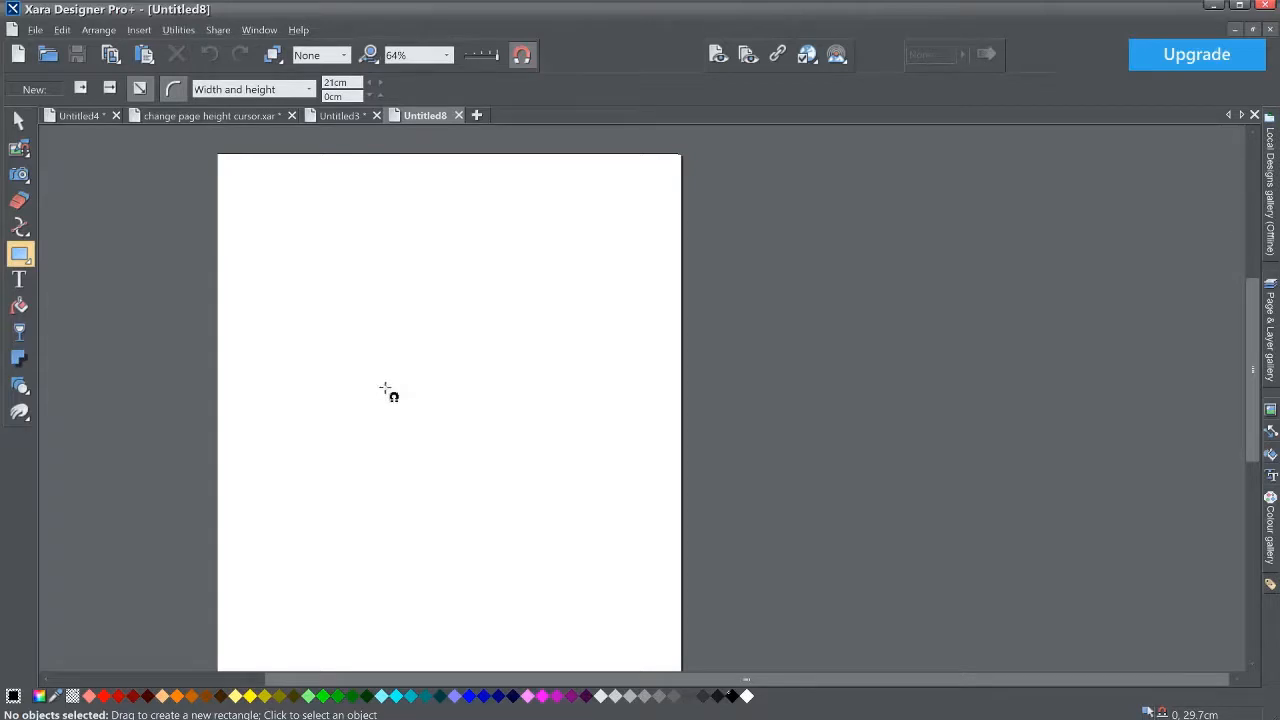
pyautogui.moveTo(385, 388); pyautogui.dragTo(452, 338)
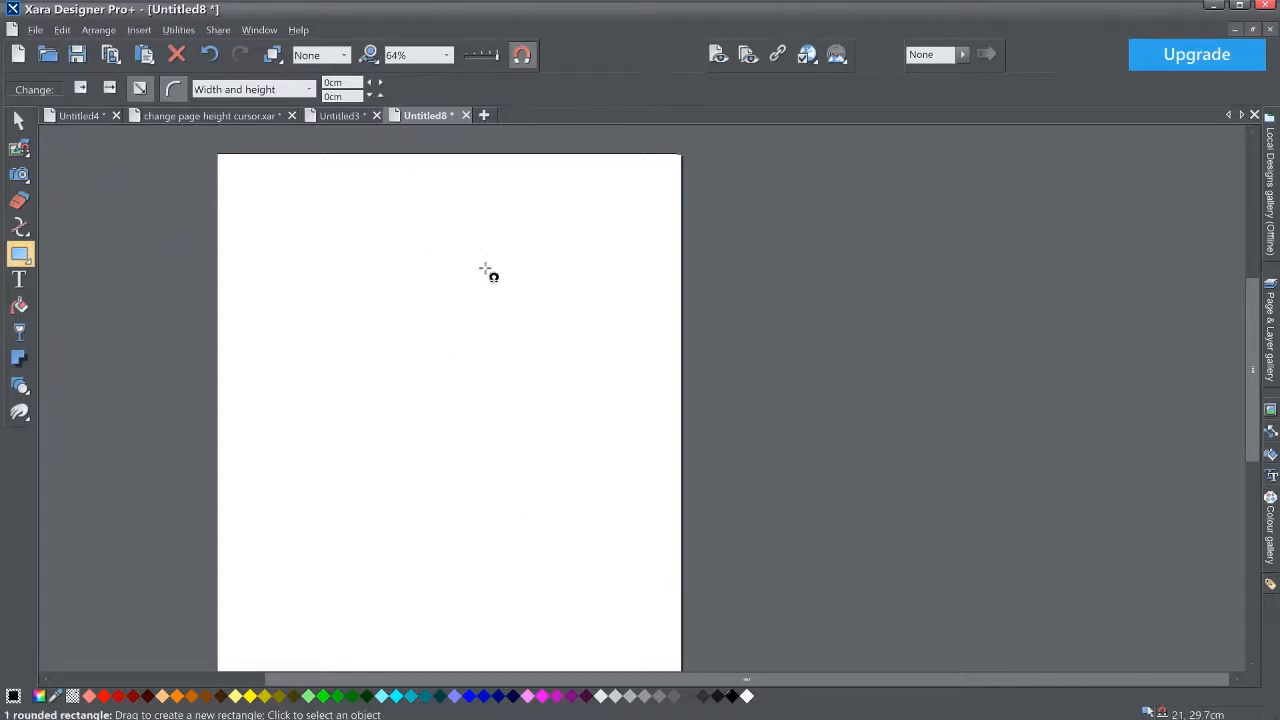
pyautogui.moveTo(423, 324); pyautogui.dragTo(350, 378)
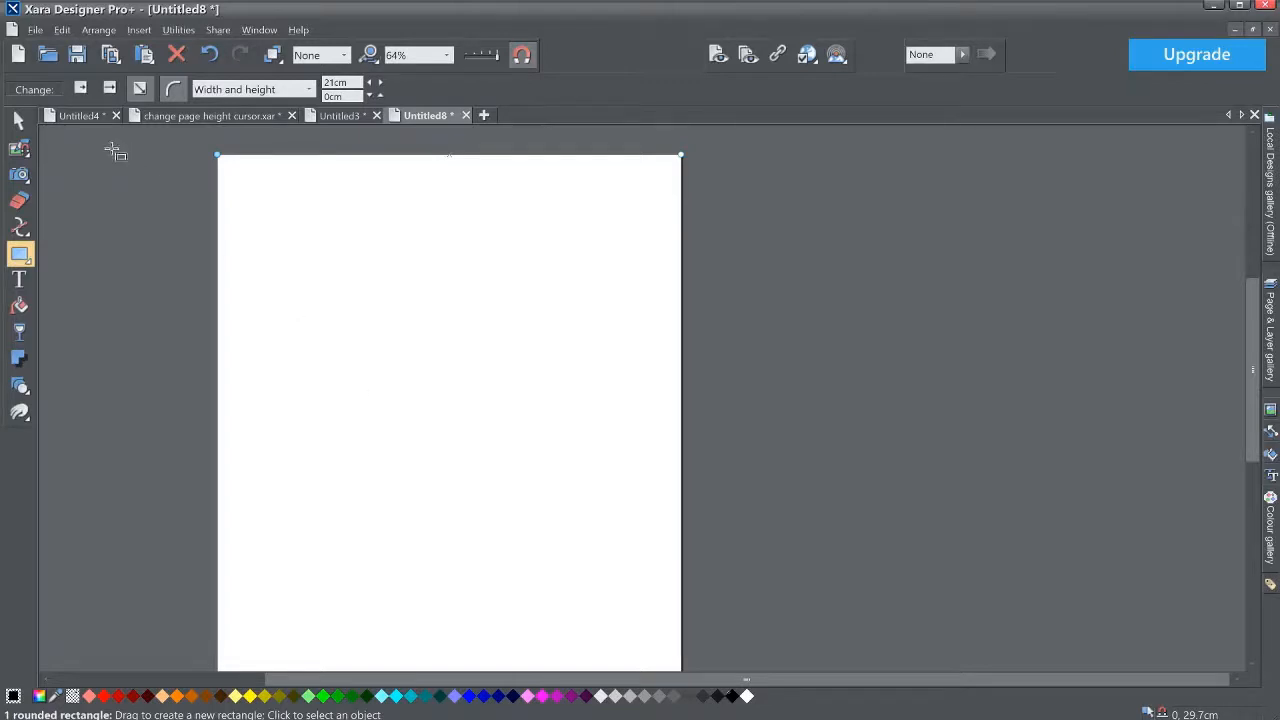
# - Select all rectangles in the new document, inspect them with the Rectangle tool, and check the page display and snapping options
pyautogui.click(18, 120)
pyautogui.hotkey('ctrl', 'a')
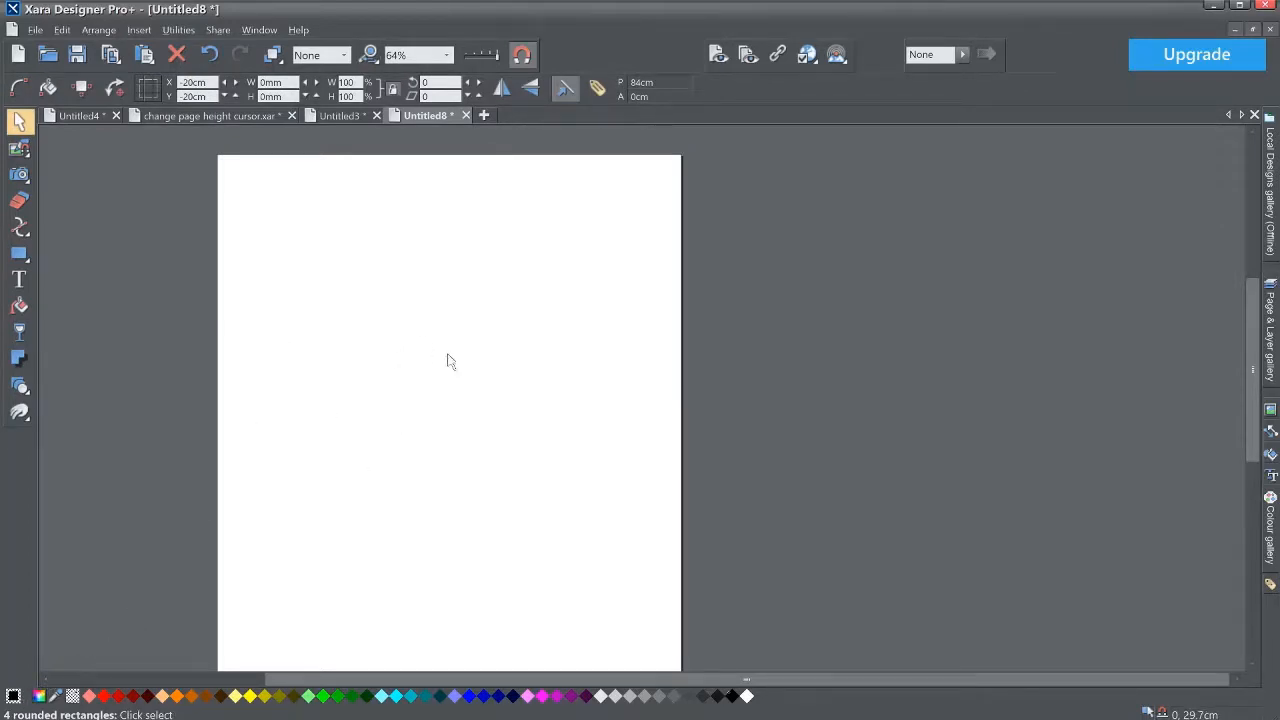
pyautogui.click(18, 255)
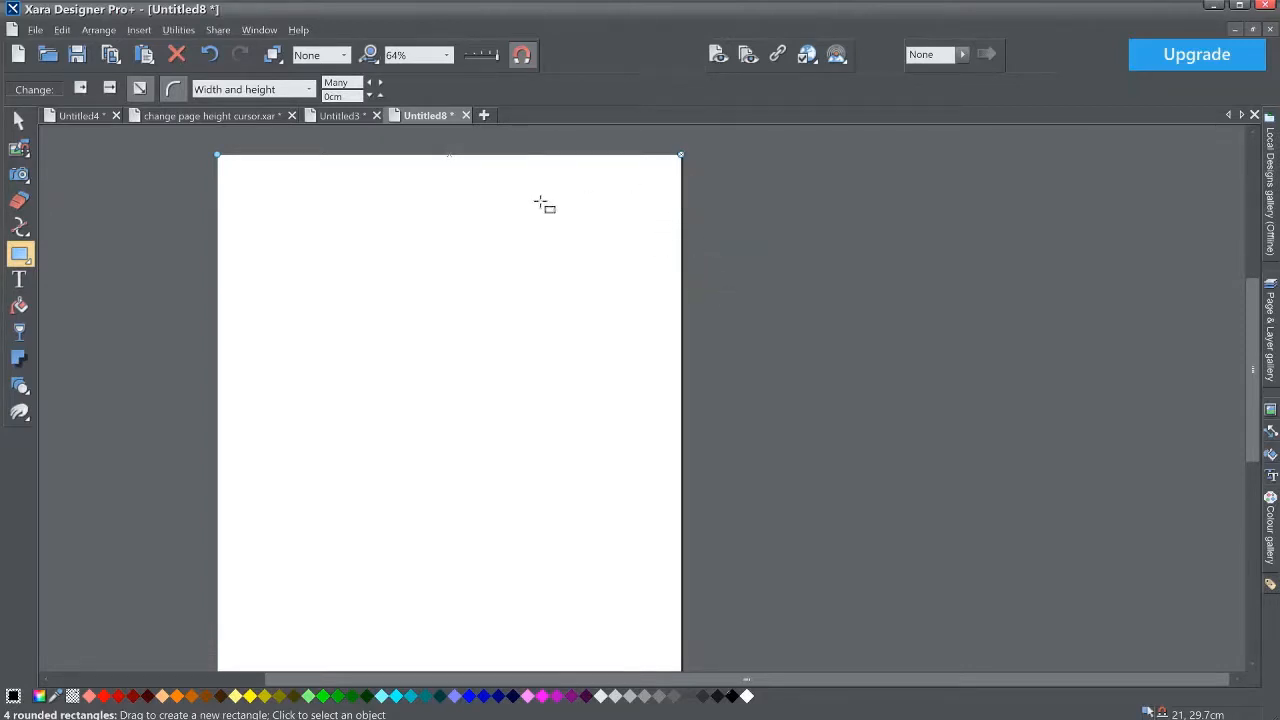
pyautogui.click(259, 30)
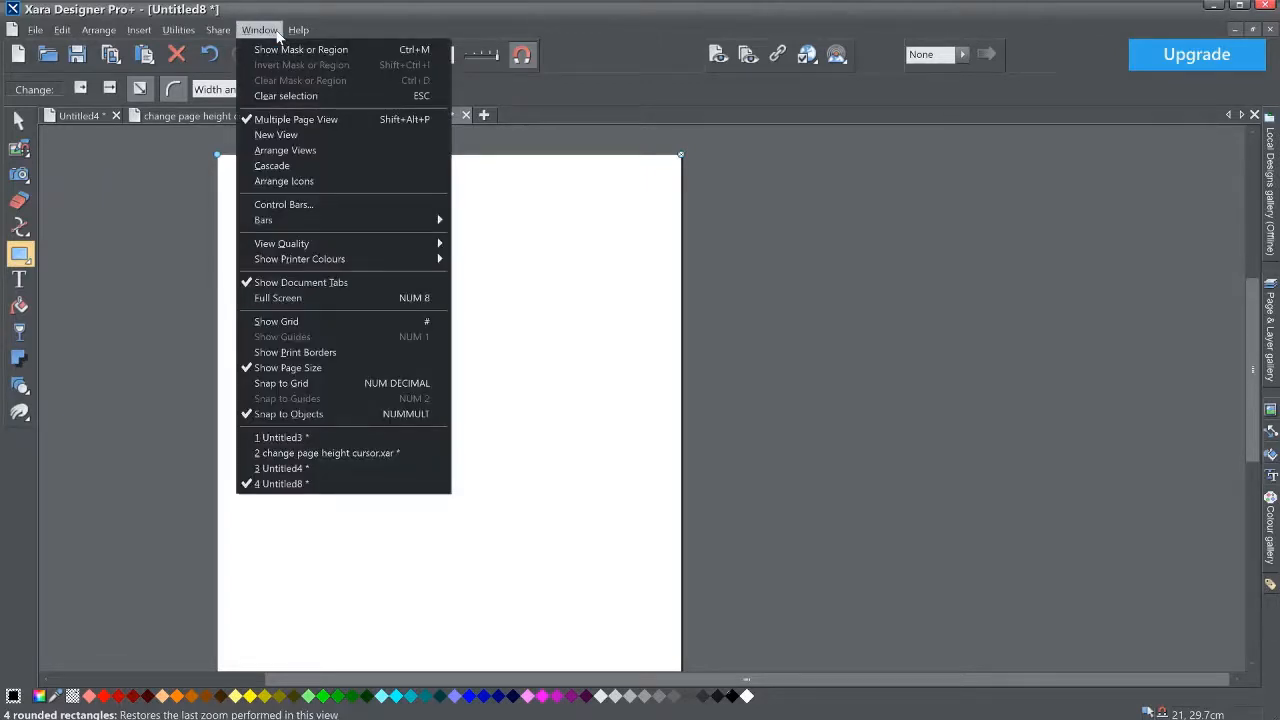
pyautogui.click(277, 34)
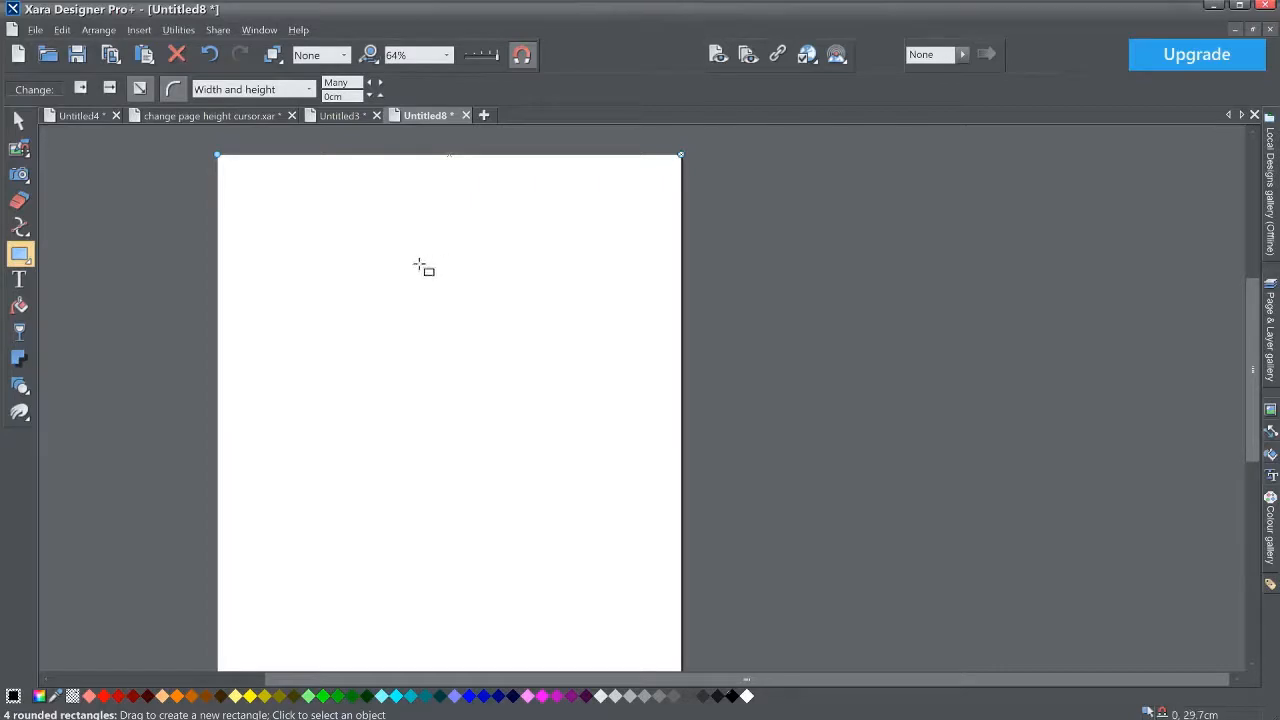
# - Try to reshape the selected zero-height rectangles on the page with the Rectangle tool, dismissing any error dialogs
pyautogui.click(229, 165)
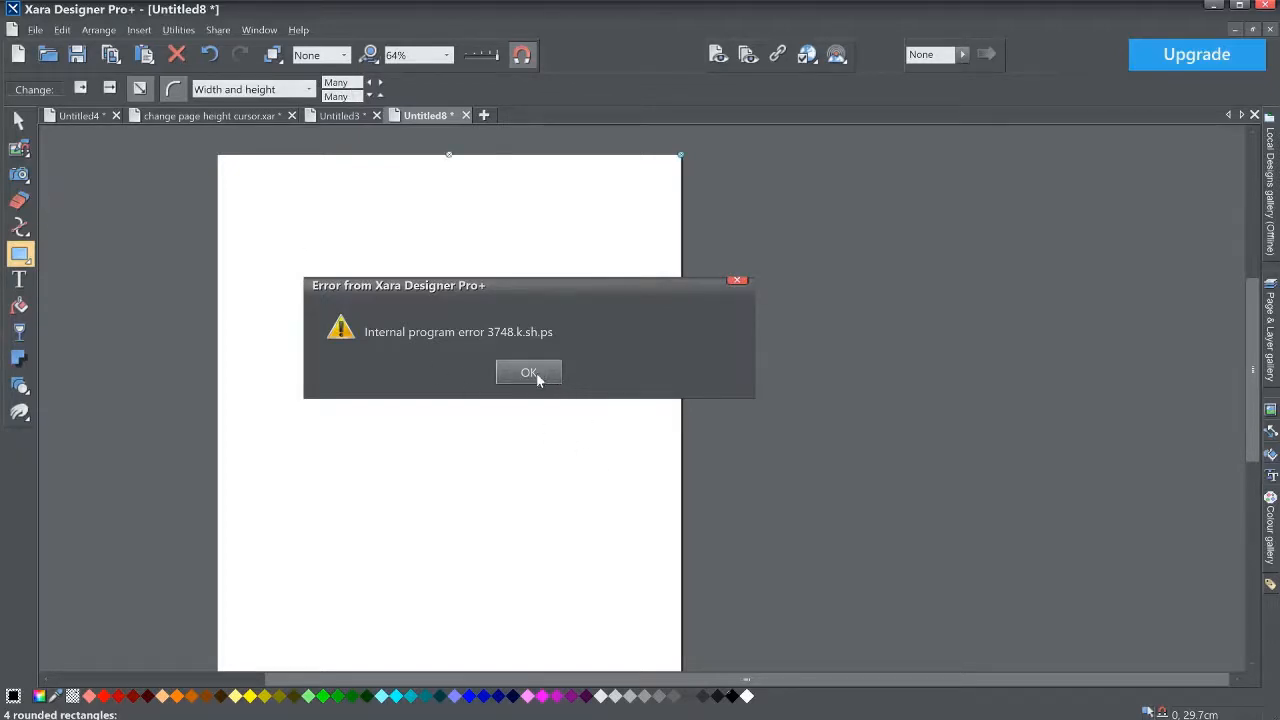
pyautogui.click(536, 373)
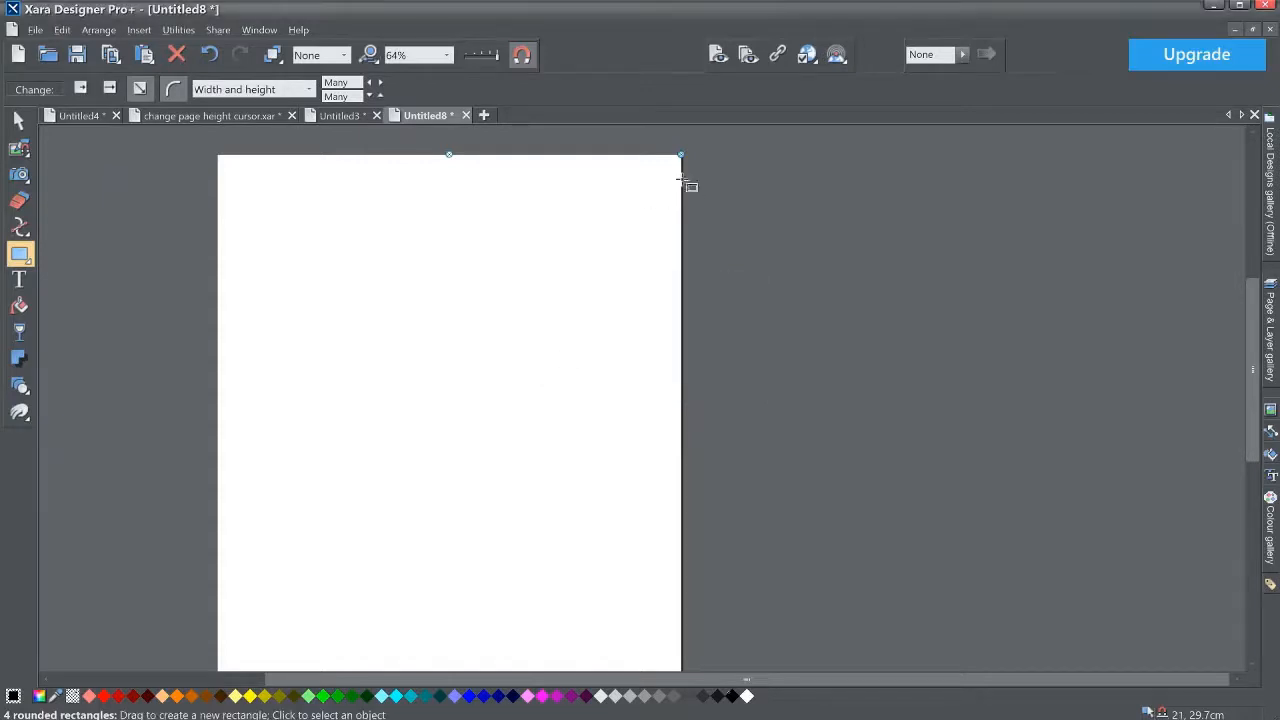
pyautogui.moveTo(637, 208); pyautogui.dragTo(600, 263)
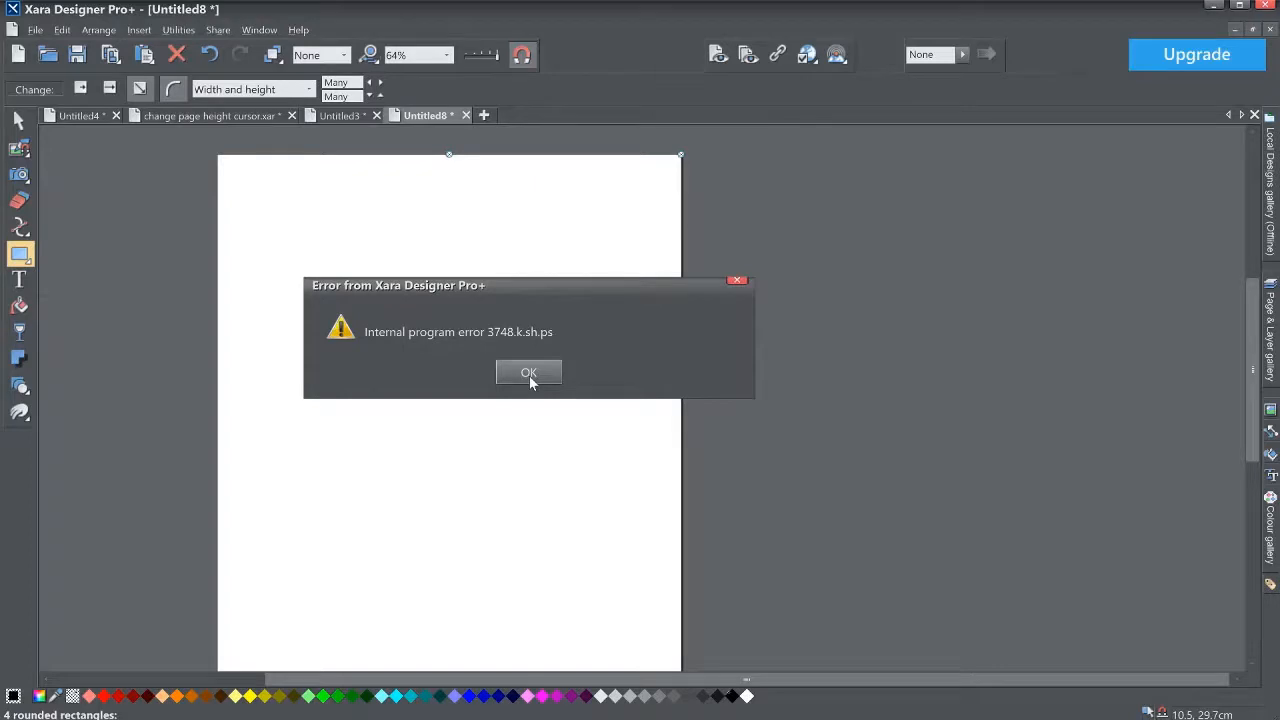
pyautogui.click(529, 374)
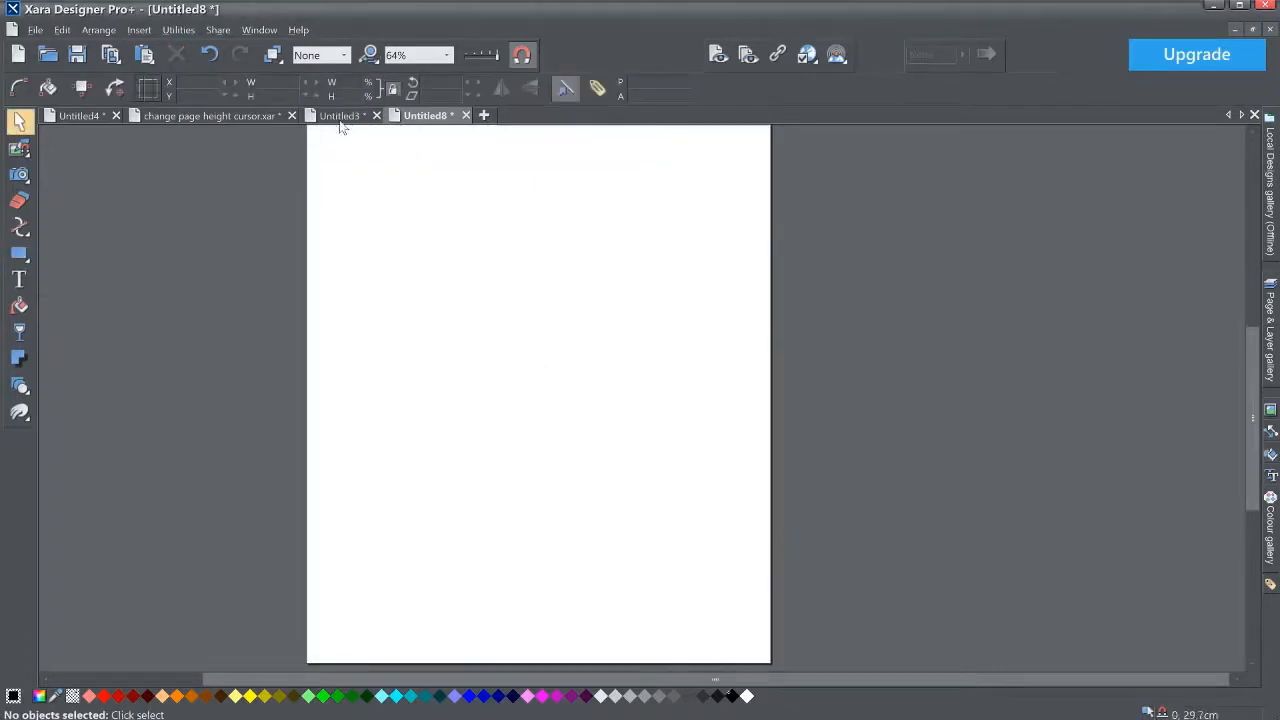
# - Bring up the Untitled3 document as the last document, select its orange square, and show the page and layer list
pyautogui.moveTo(337, 118); pyautogui.dragTo(418, 122)
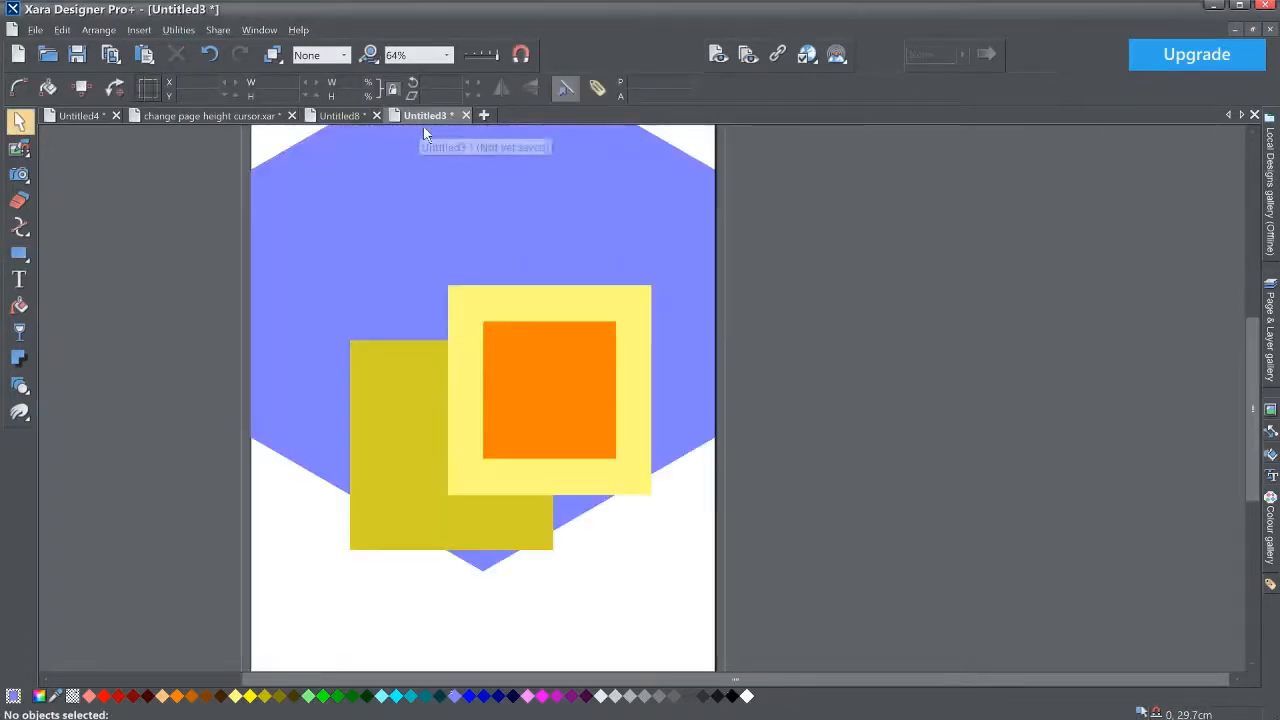
pyautogui.scroll(3, 770, 521)
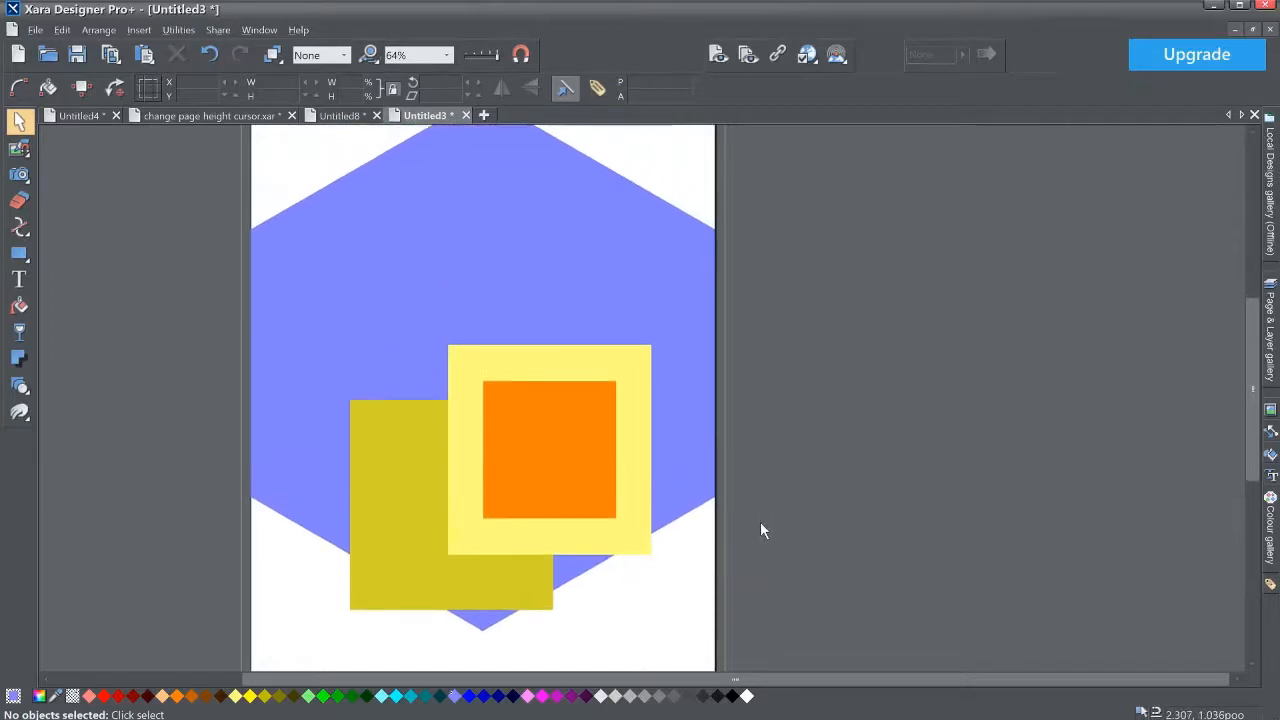
pyautogui.click(1269, 358)
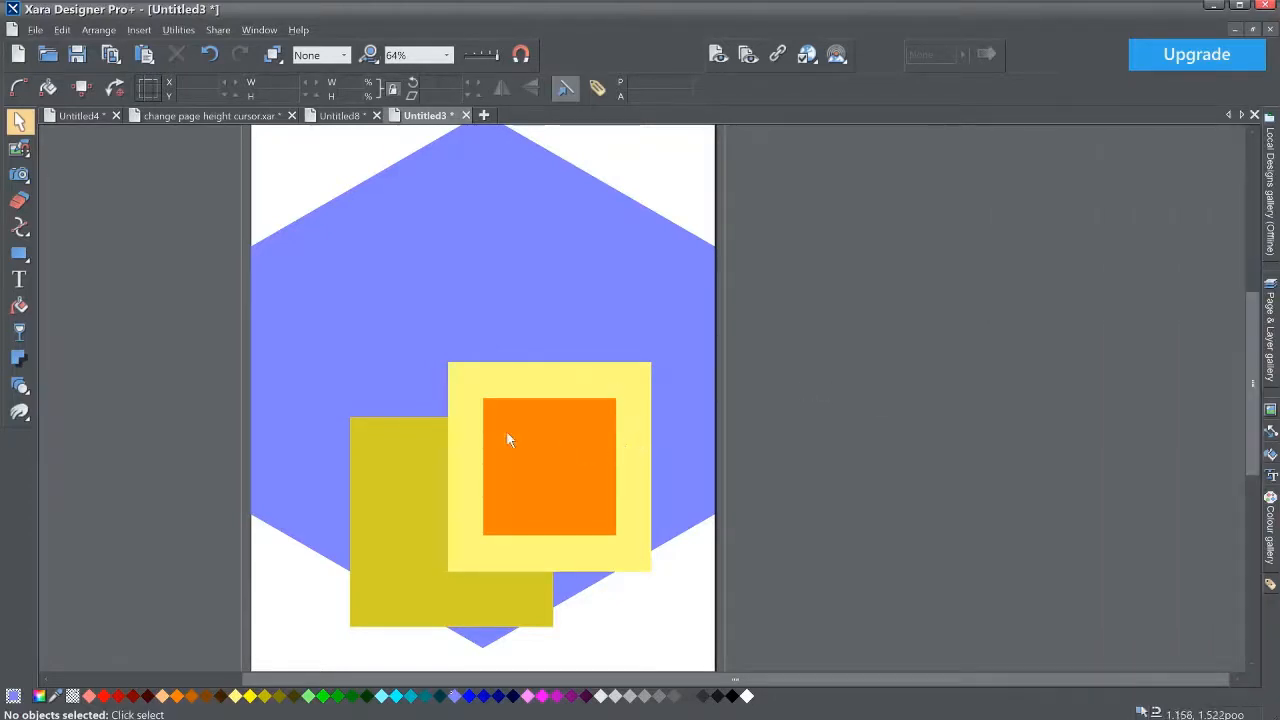
pyautogui.click(487, 406)
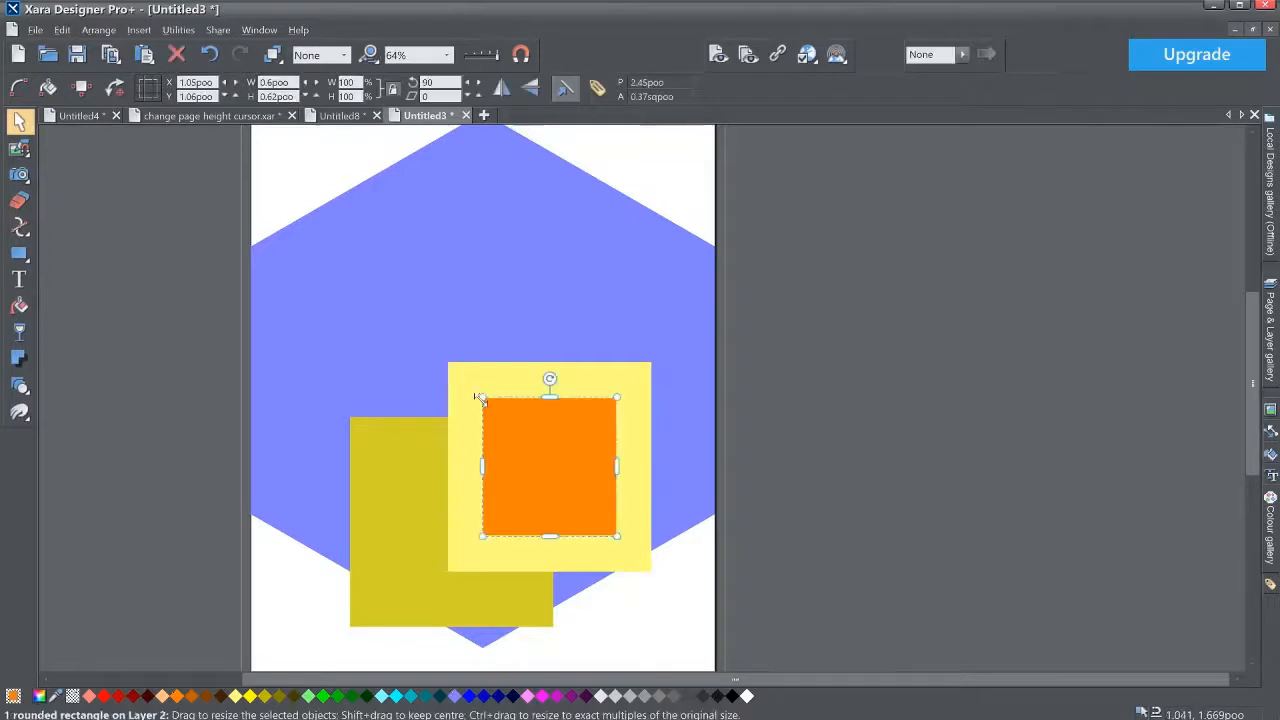
pyautogui.click(1271, 340)
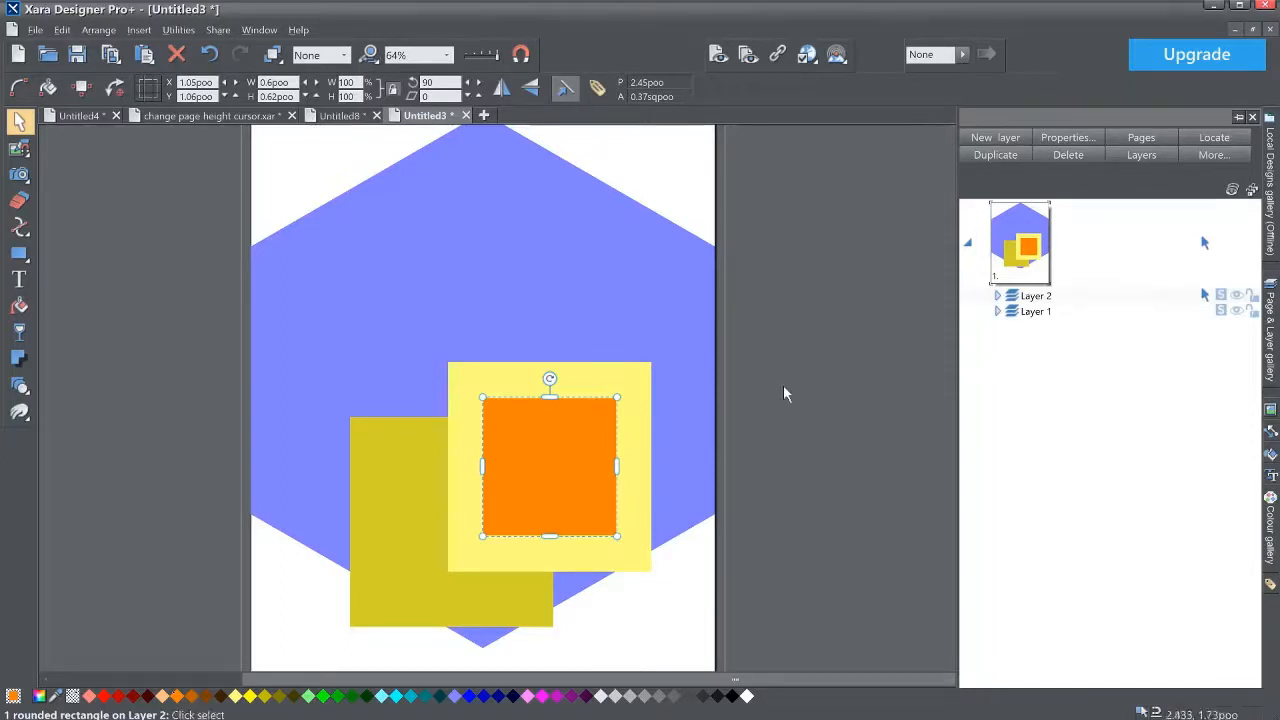
# - Marquee-select the three squares over the hexagon, and hide and reshow Layer 1 and Layer 2 to see what each contains
pyautogui.click(322, 378)
pyautogui.moveTo(430, 480); pyautogui.dragTo(699, 661)
pyautogui.click(1270, 360)
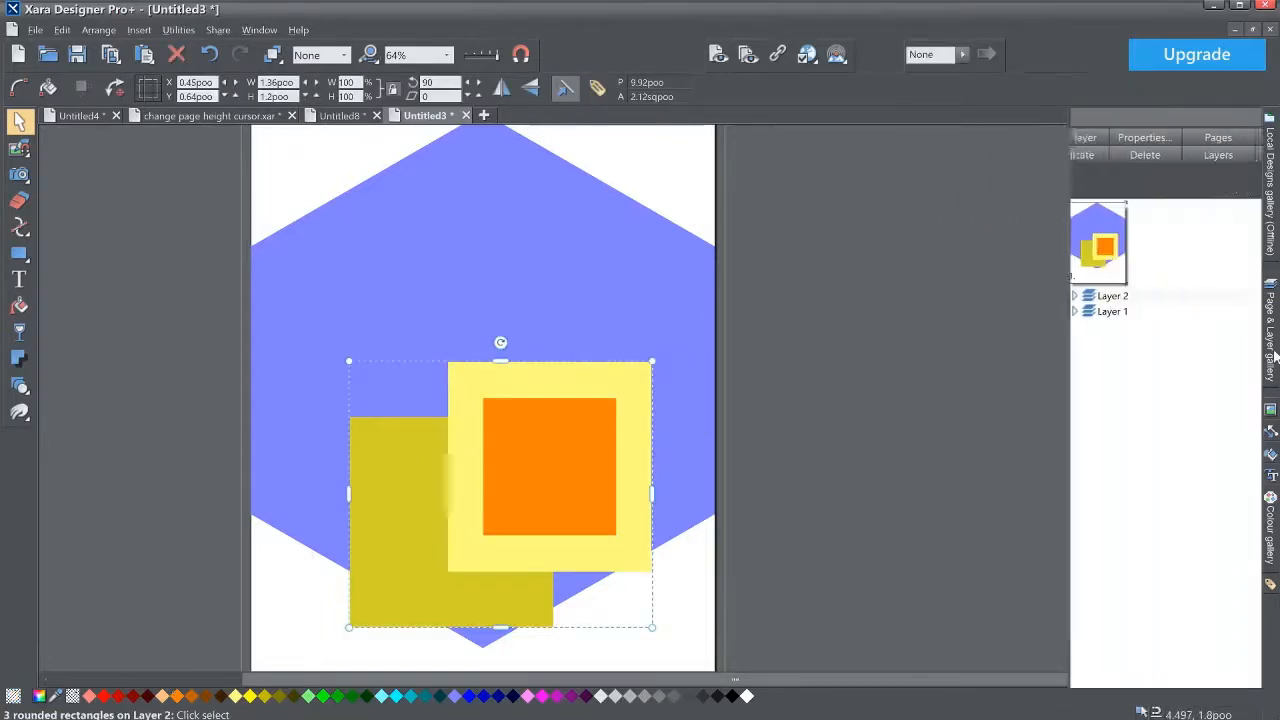
pyautogui.click(1237, 311)
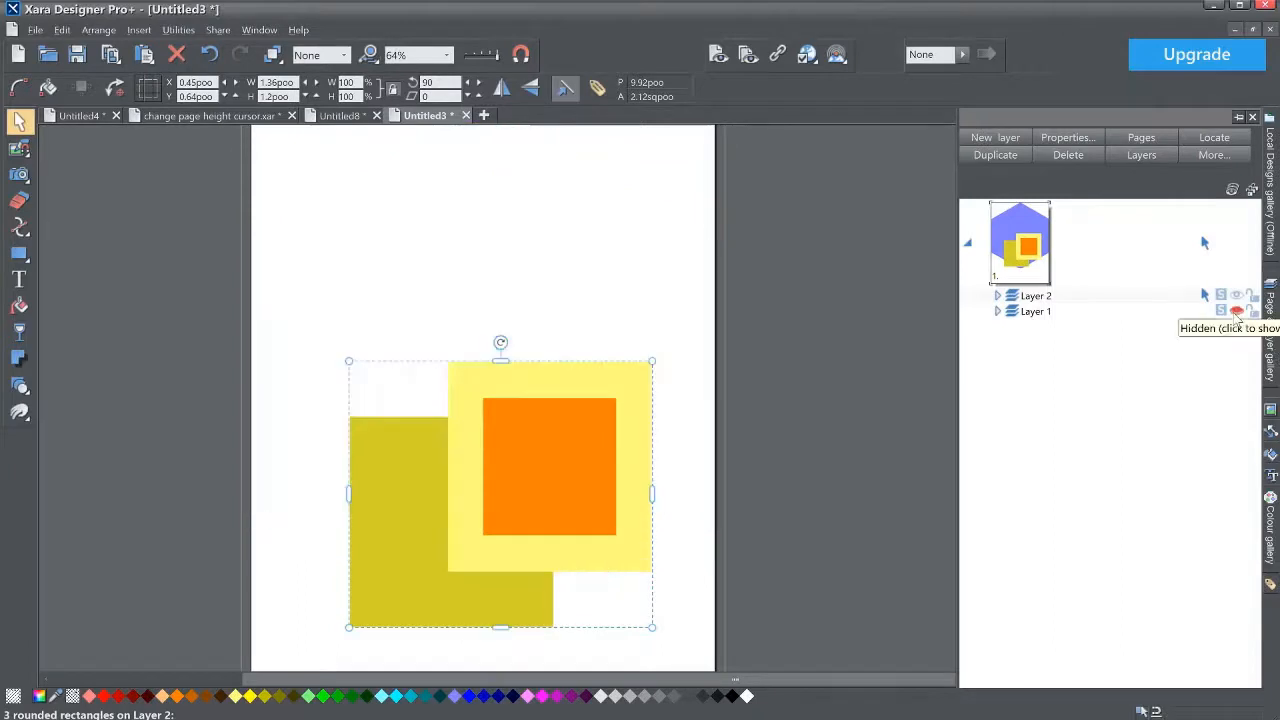
pyautogui.click(1237, 312)
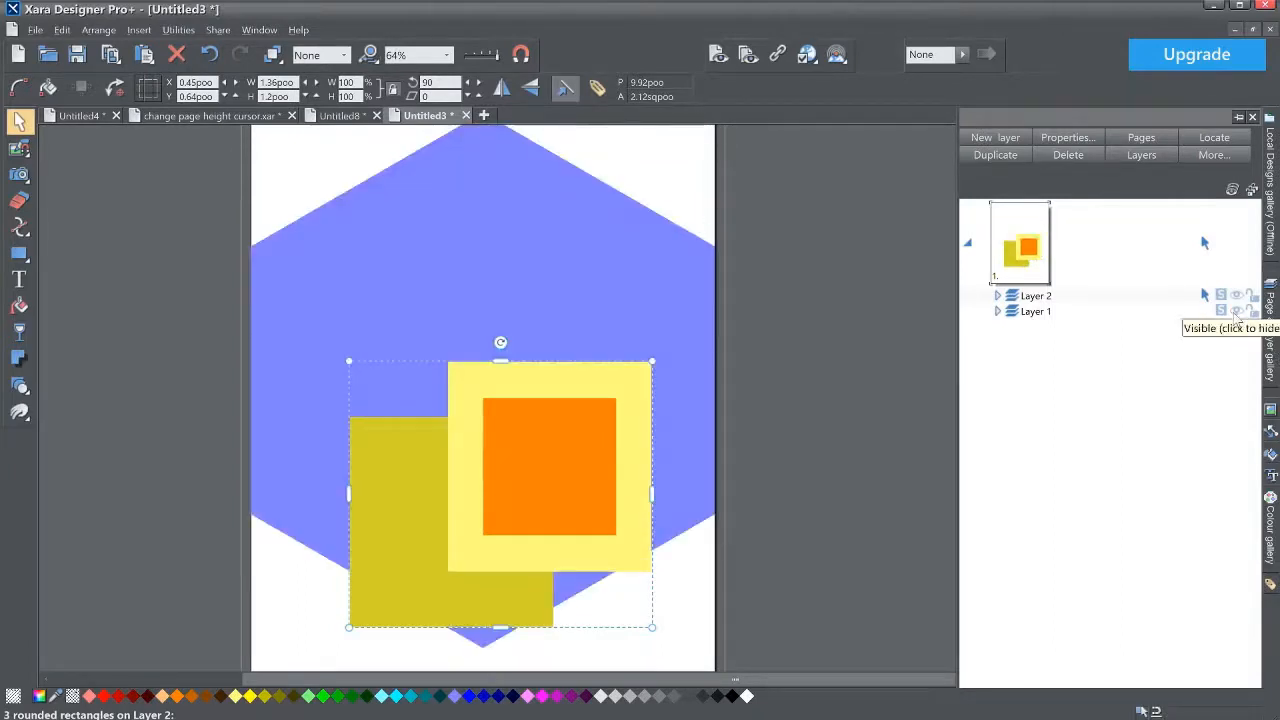
pyautogui.click(1237, 296)
pyautogui.click(1237, 296)
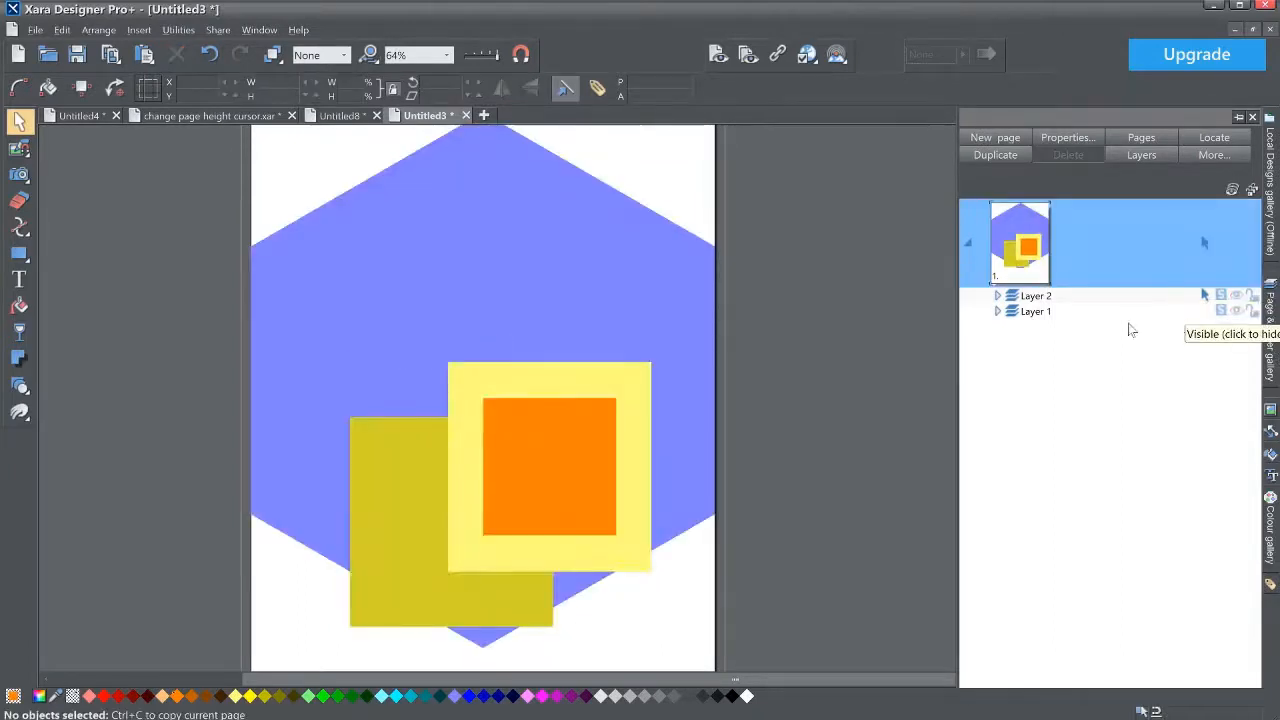
# - Move the three overlapping squares from Layer 2 to Layer 1, keeping their position on the page
pyautogui.moveTo(323, 316); pyautogui.dragTo(698, 654)
pyautogui.moveTo(1268, 360)
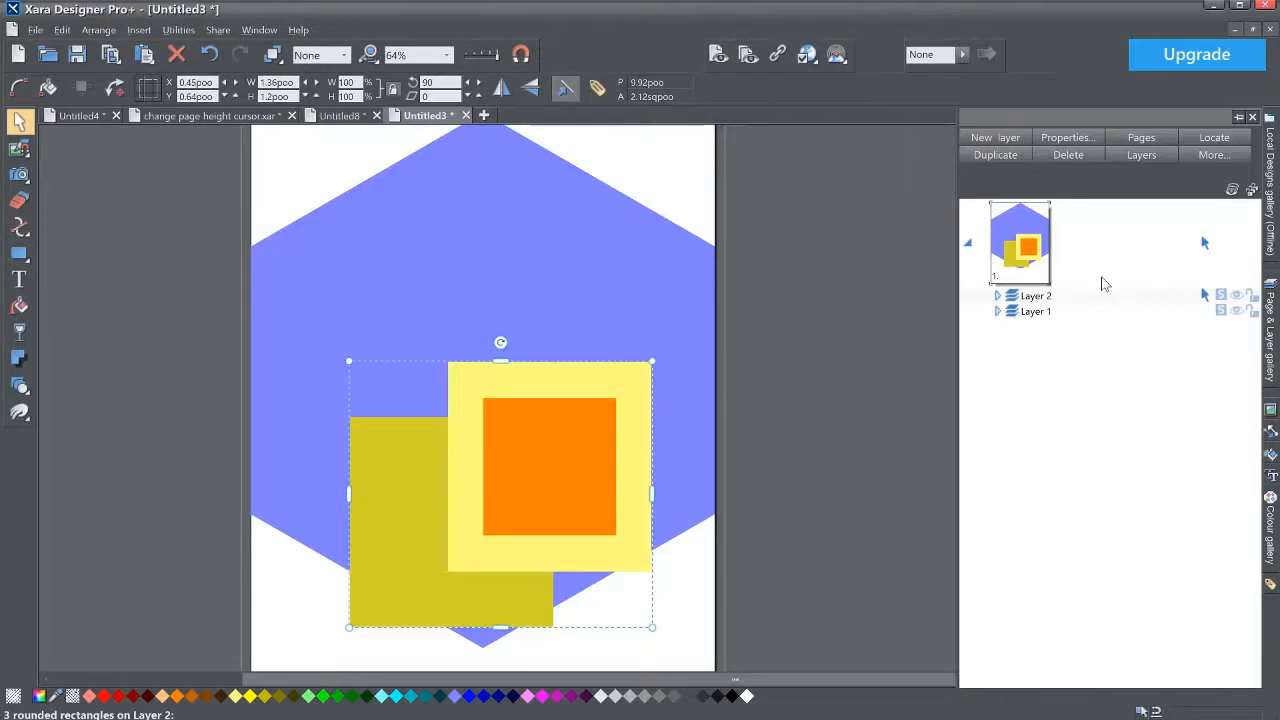
pyautogui.press('Delete')
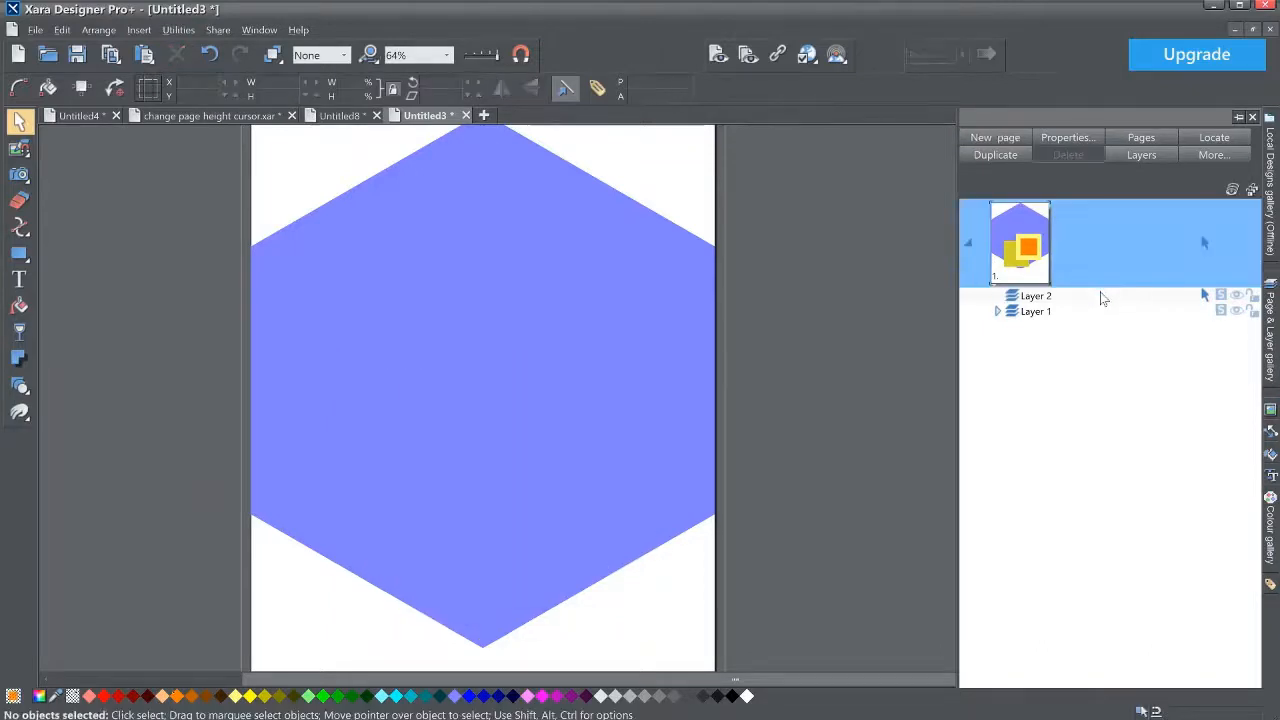
pyautogui.click(1045, 313)
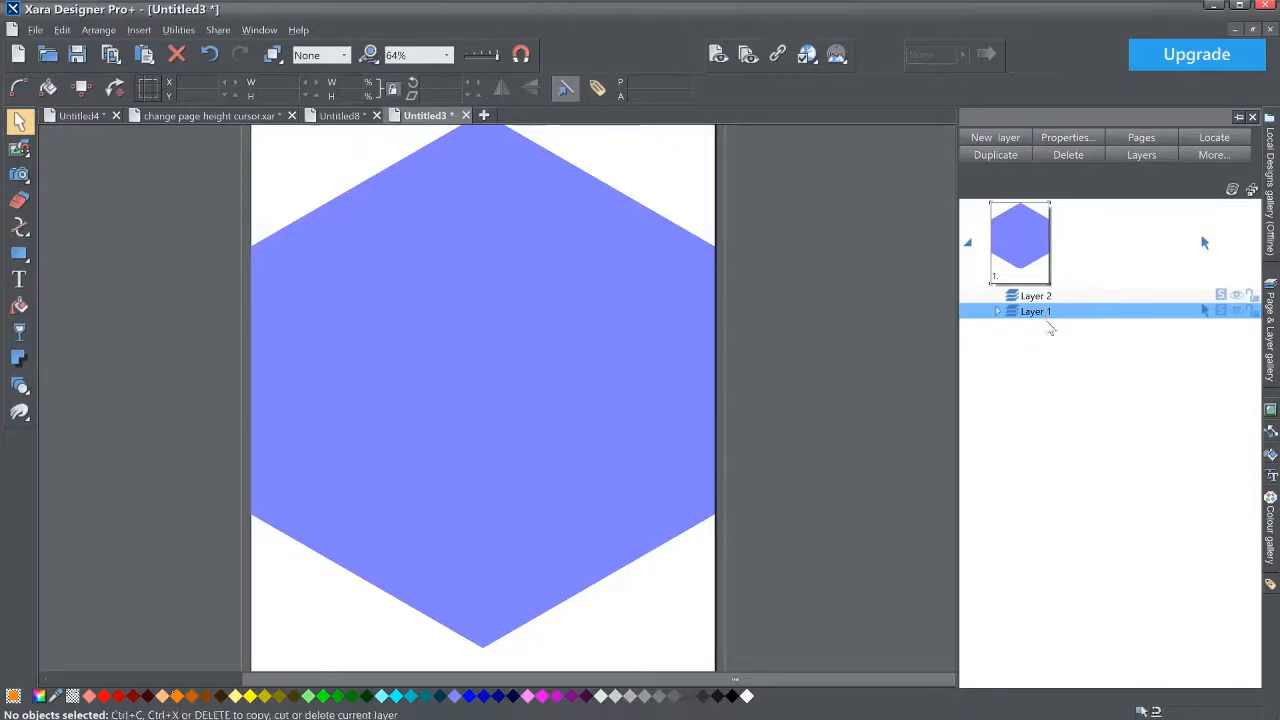
pyautogui.hotkey('ctrl', 'z')
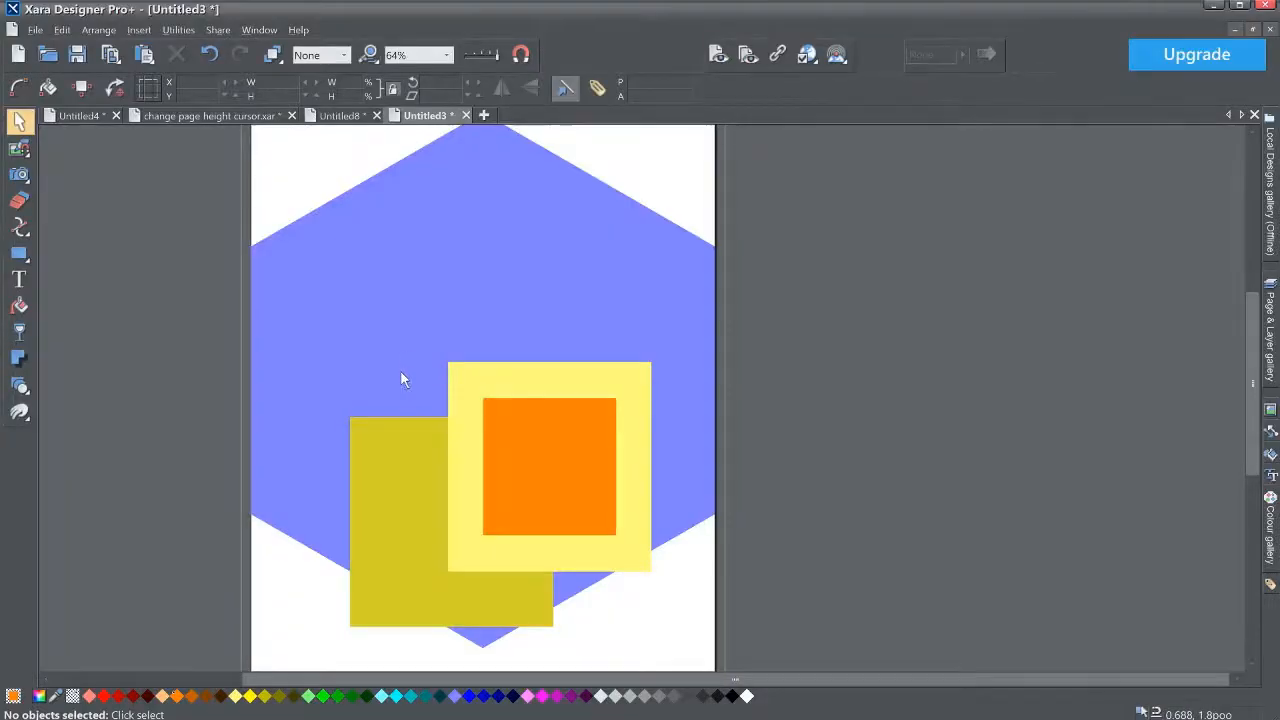
# - Export the three overlapping squares as a True colour PNG named test3 in the 2020-03-30 folder
pyautogui.moveTo(301, 341); pyautogui.dragTo(686, 668)
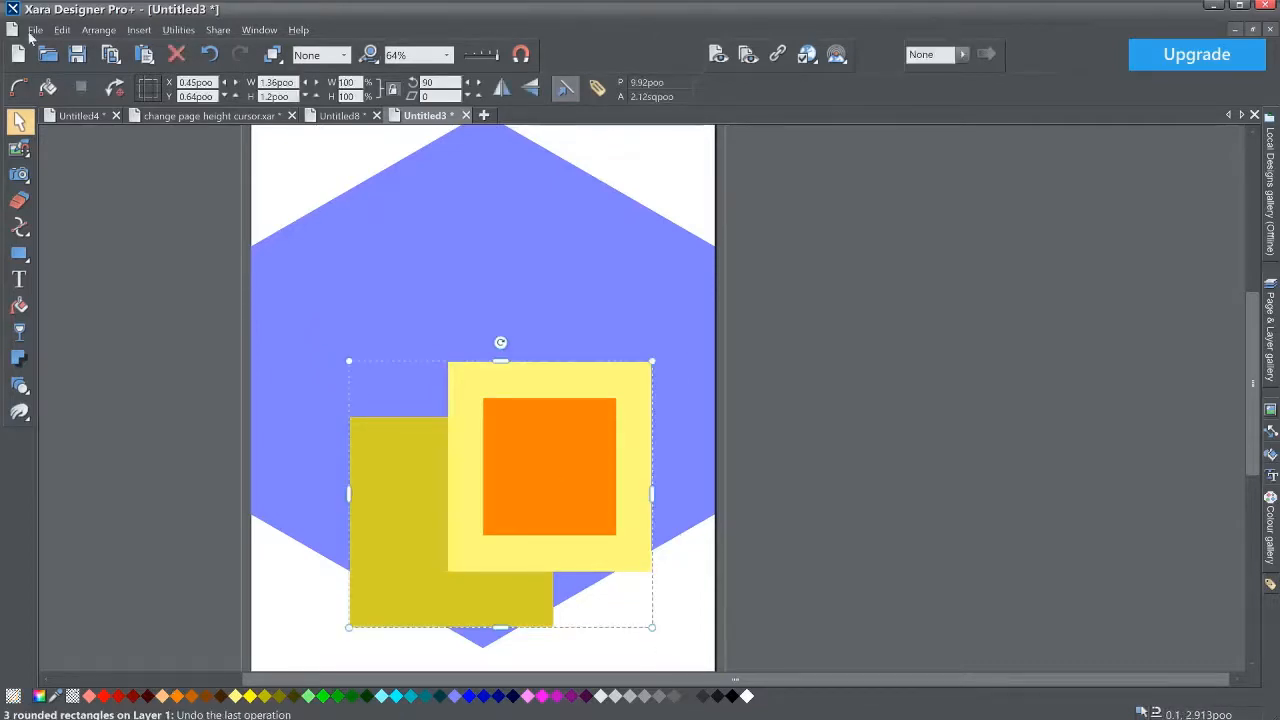
pyautogui.click(35, 29)
pyautogui.click(70, 266)
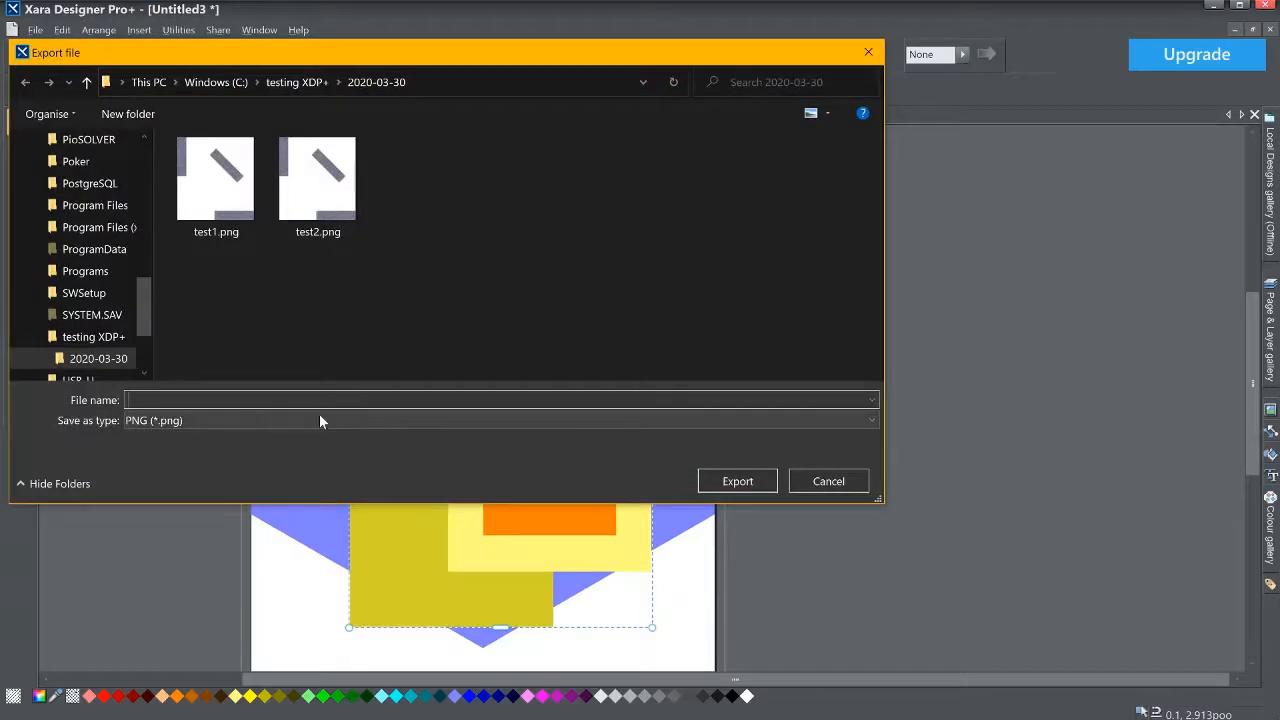
pyautogui.write('test3')
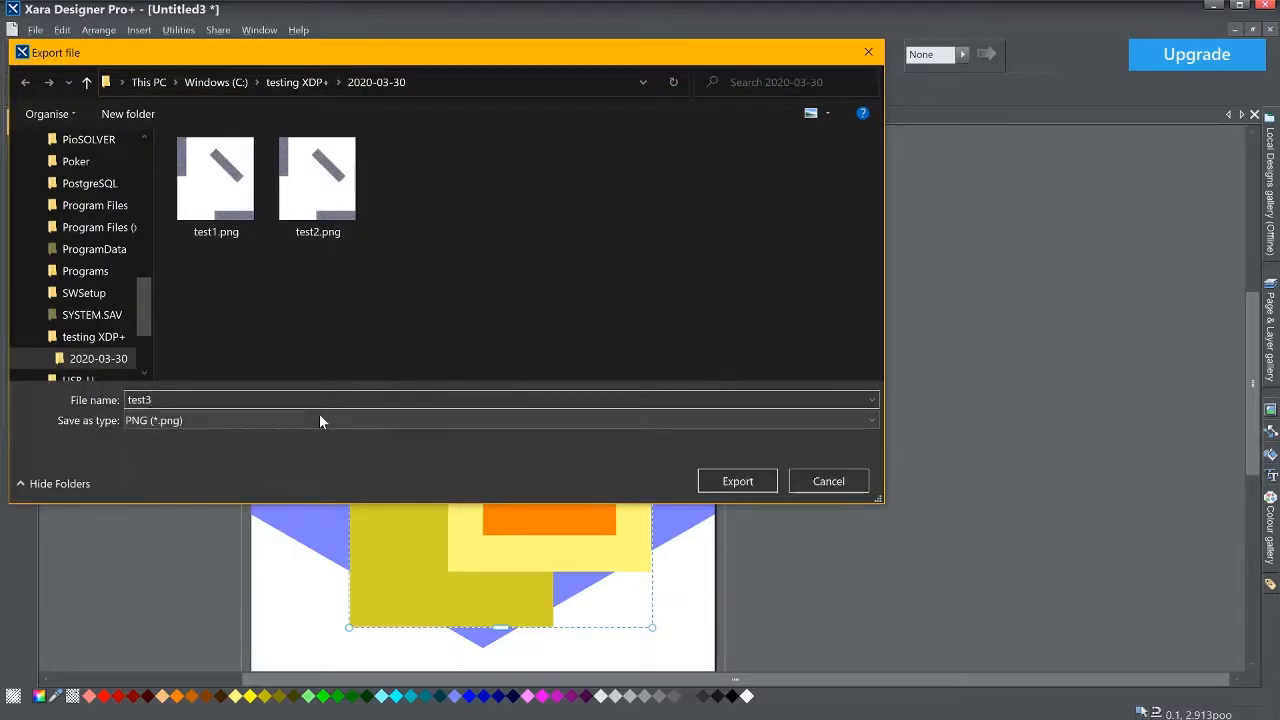
pyautogui.press('Return')
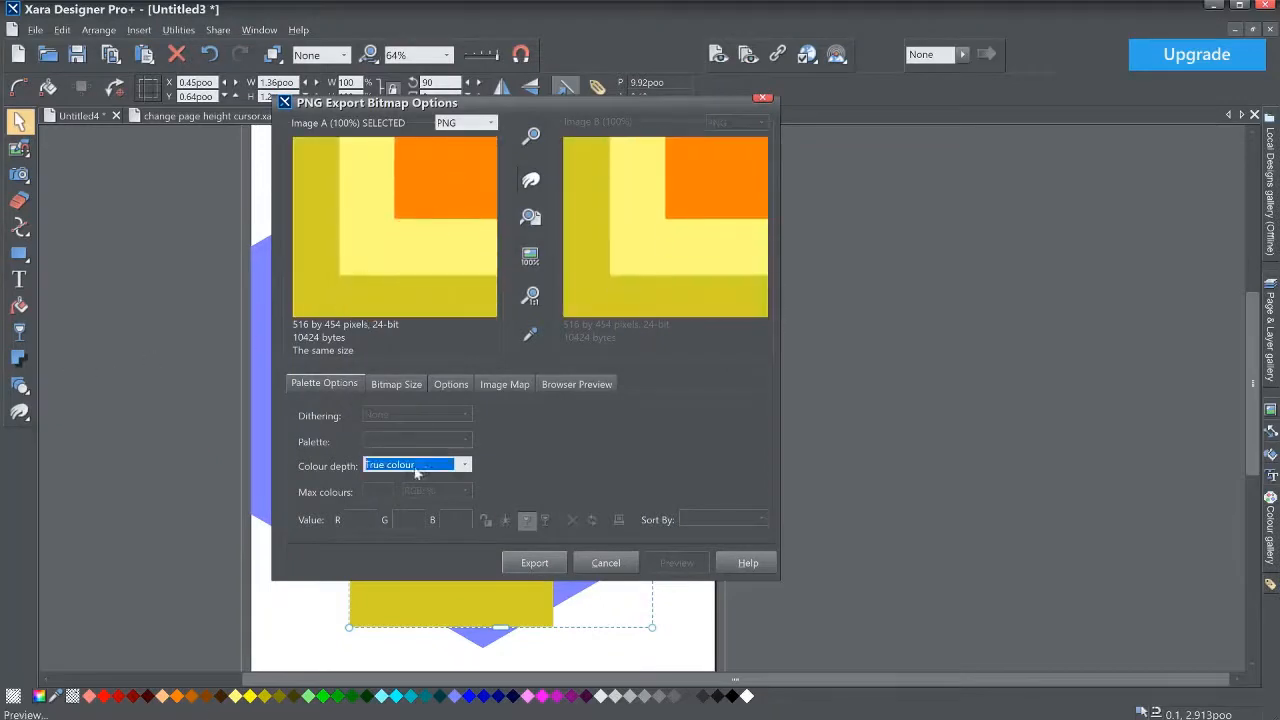
pyautogui.click(530, 564)
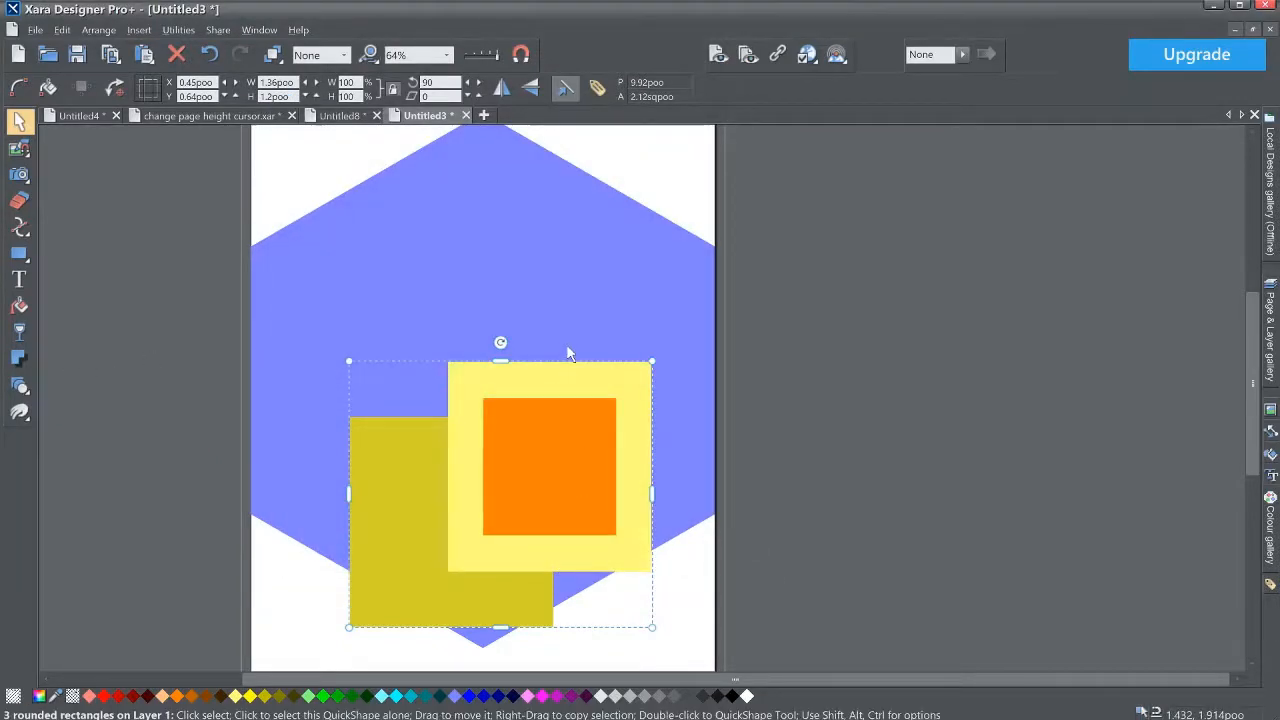
# - In File Explorer, open the file location of the recent file test3 to view the exported image
pyautogui.click(400, 719)
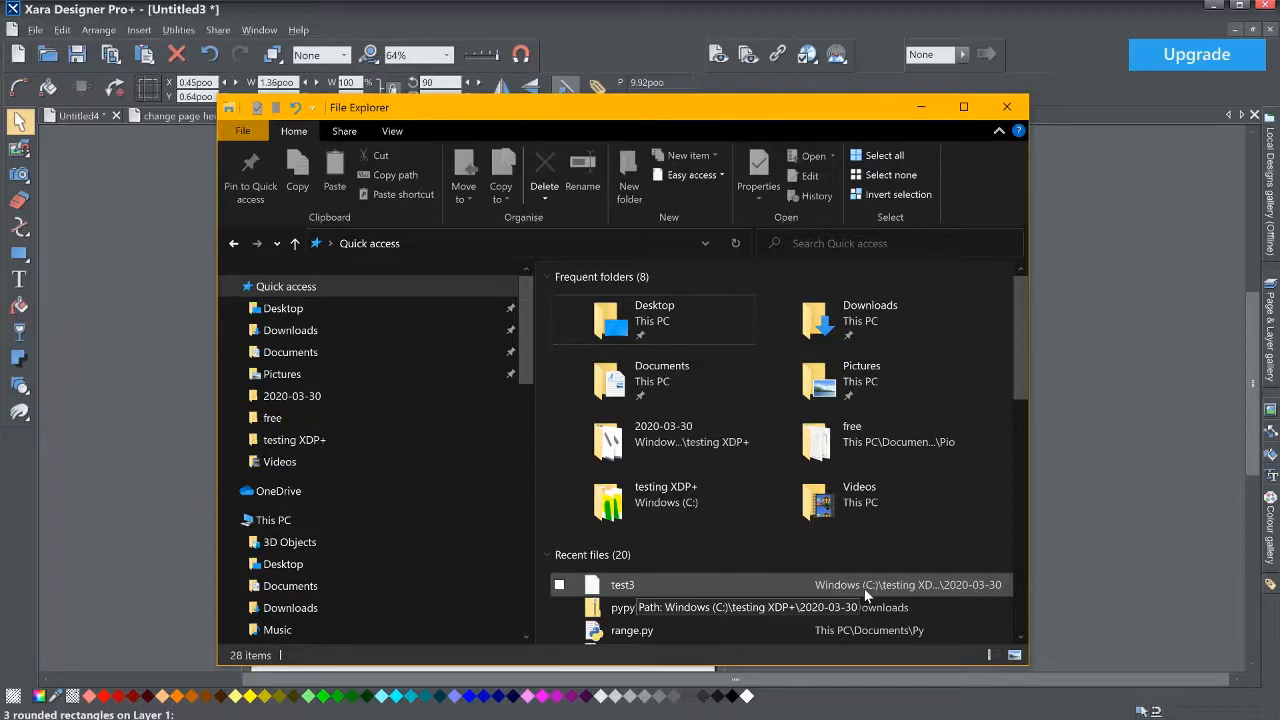
pyautogui.rightClick(630, 592)
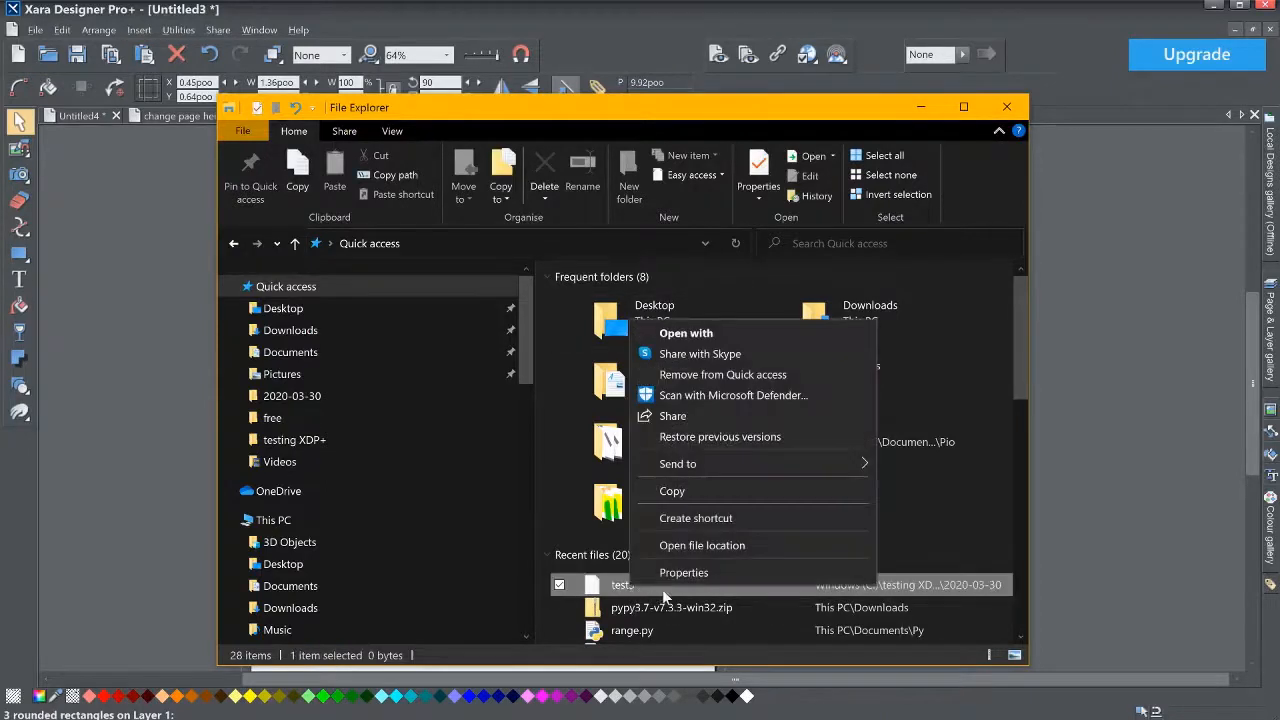
pyautogui.click(714, 549)
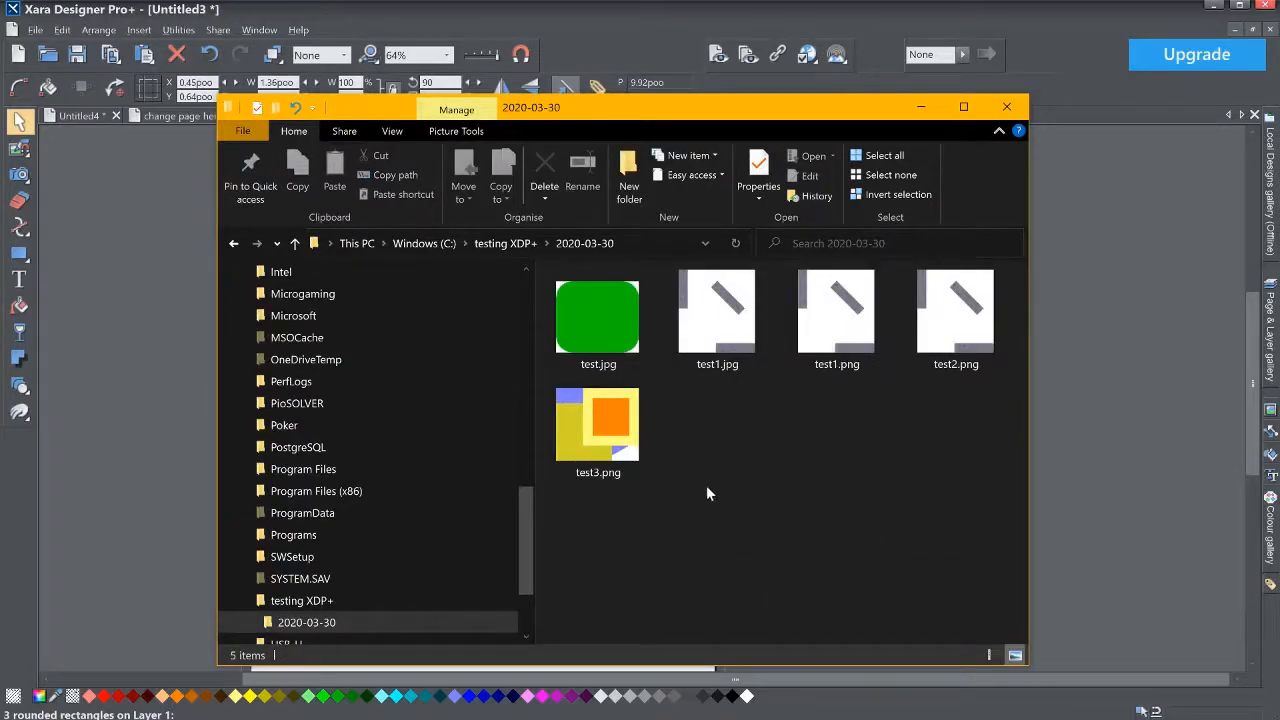
# - Compare the file options of test3 and the pypy3.7 zip in Quick access, recheck test3's location, and return to the Untitled3 drawing
pyautogui.click(234, 243)
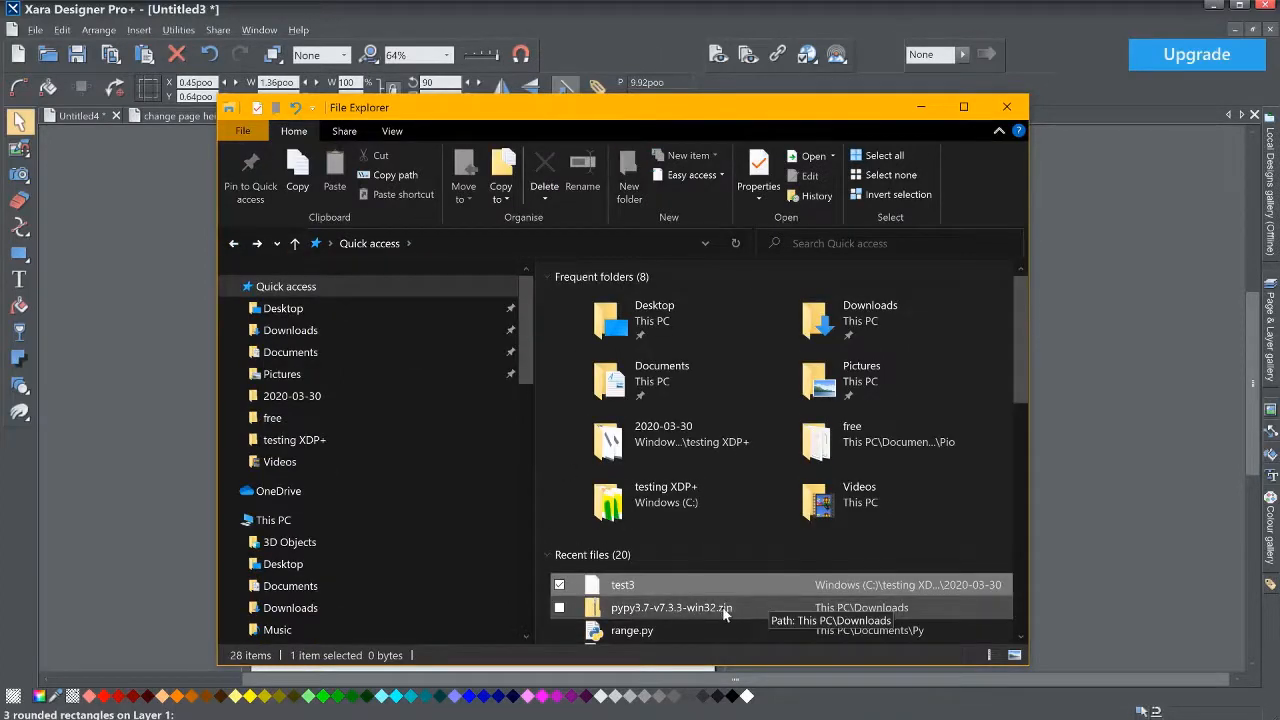
pyautogui.rightClick(706, 607)
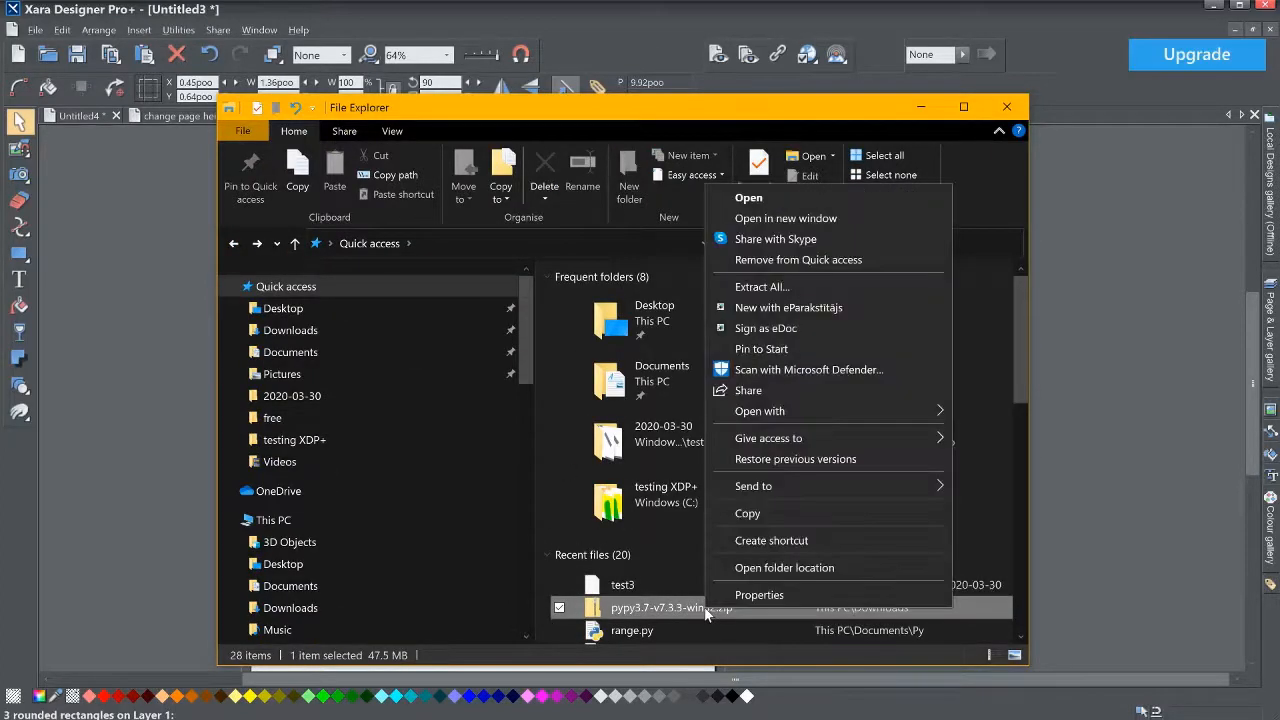
pyautogui.click(635, 590)
pyautogui.click(634, 588)
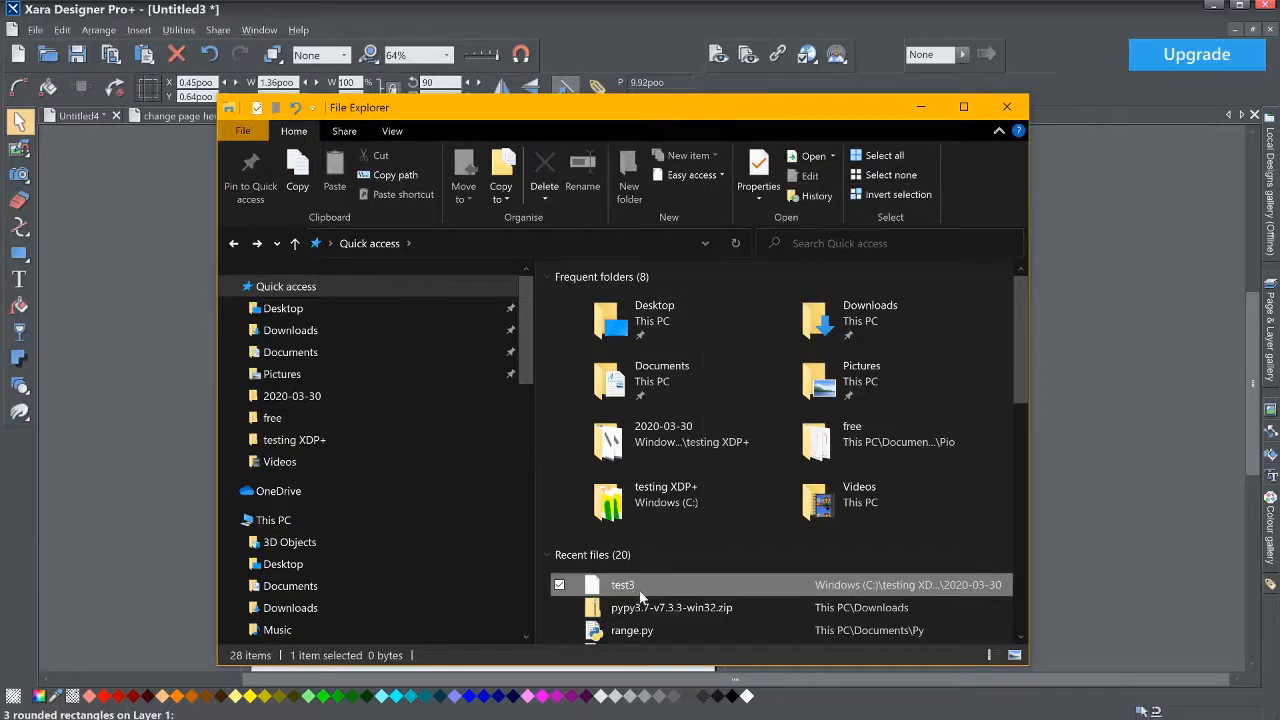
pyautogui.rightClick(632, 588)
pyautogui.click(705, 538)
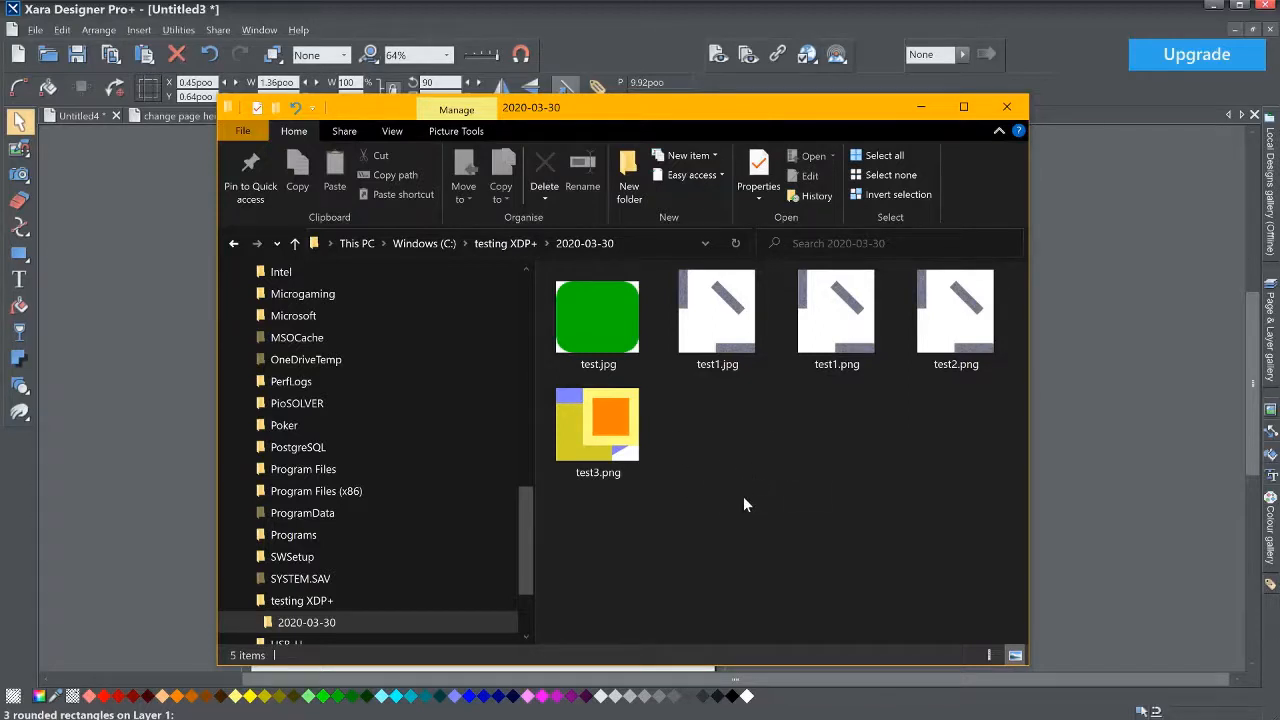
pyautogui.click(231, 245)
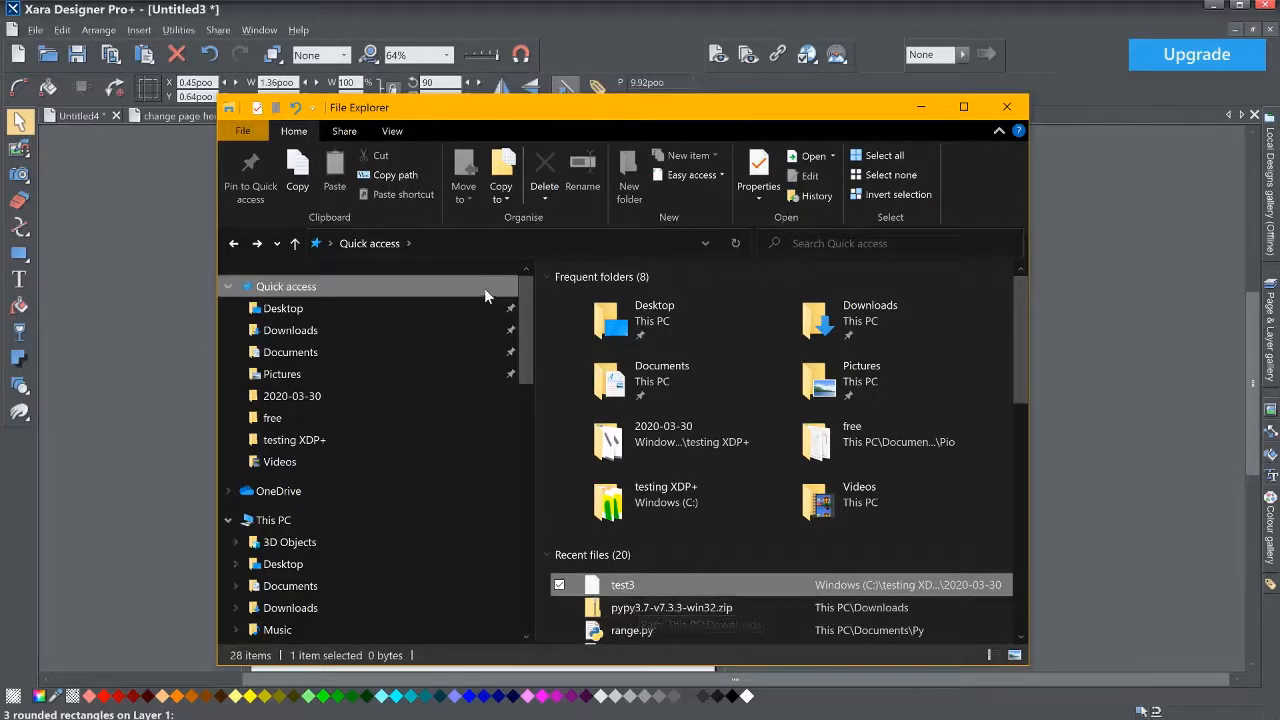
pyautogui.click(217, 360)
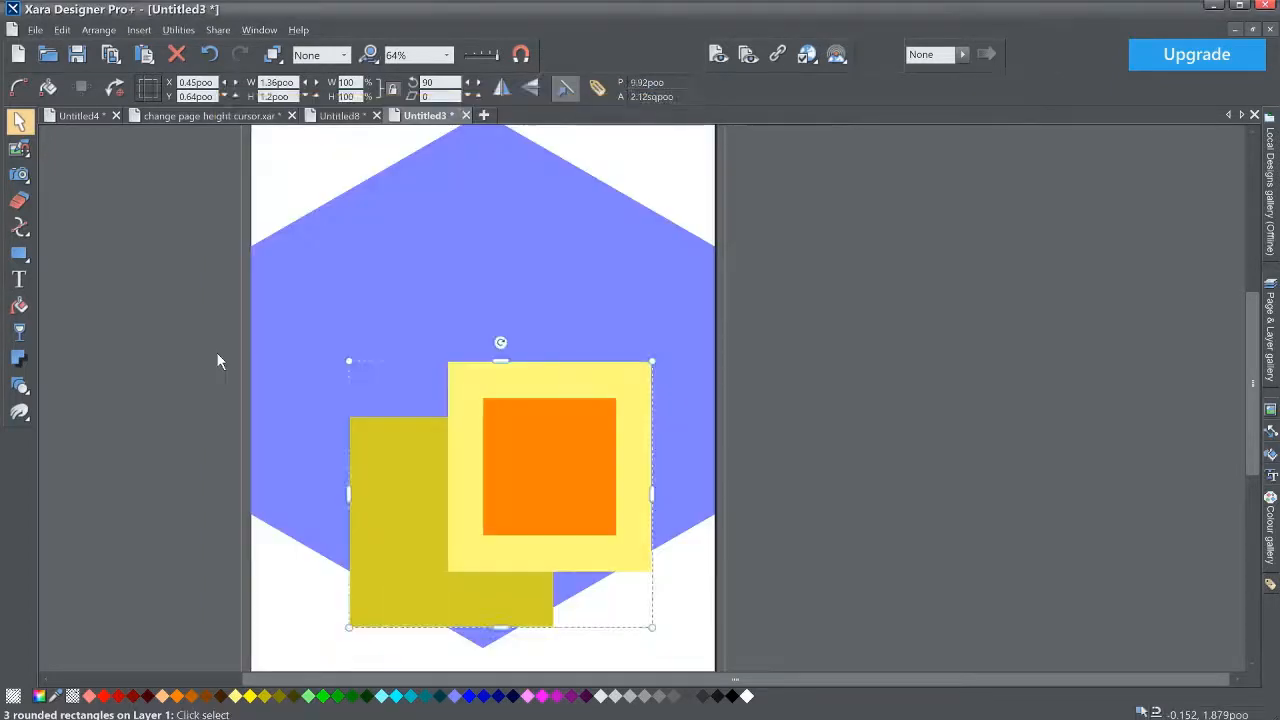
# - Clear the selection, select only the orange square, and switch to the Rectangle Tool and back to the Selector Tool
pyautogui.click(288, 416)
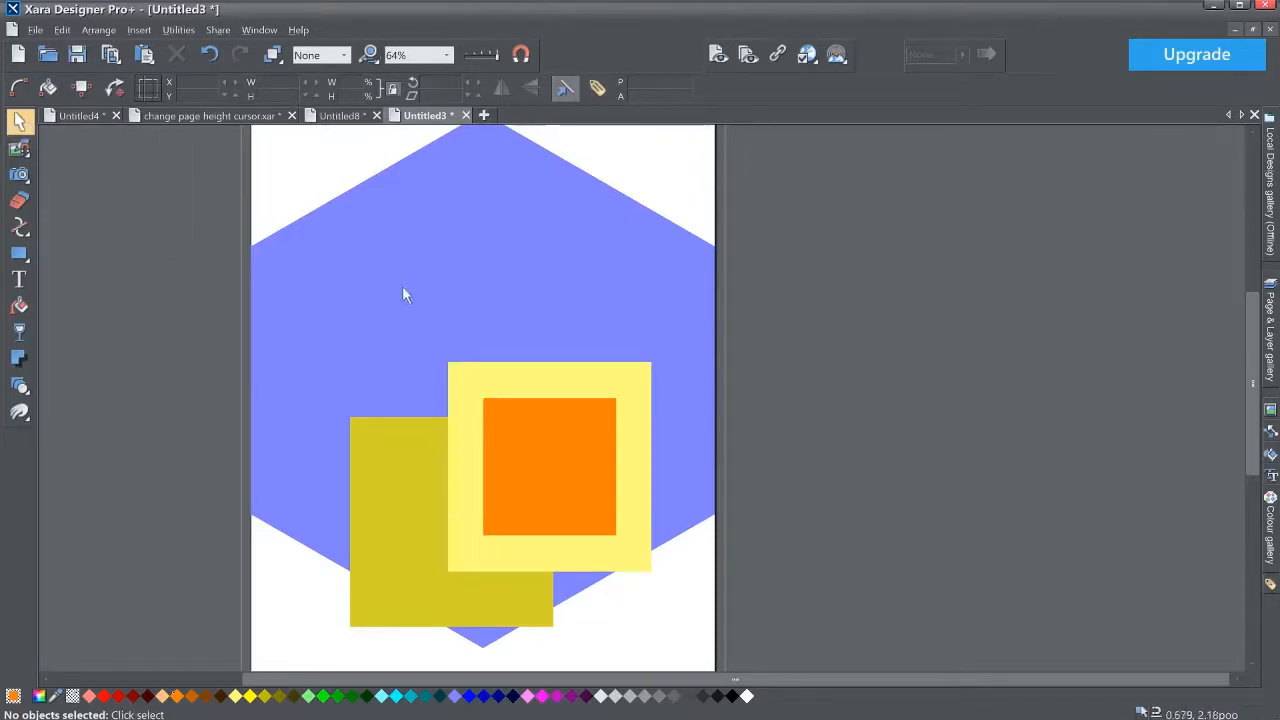
pyautogui.click(561, 437)
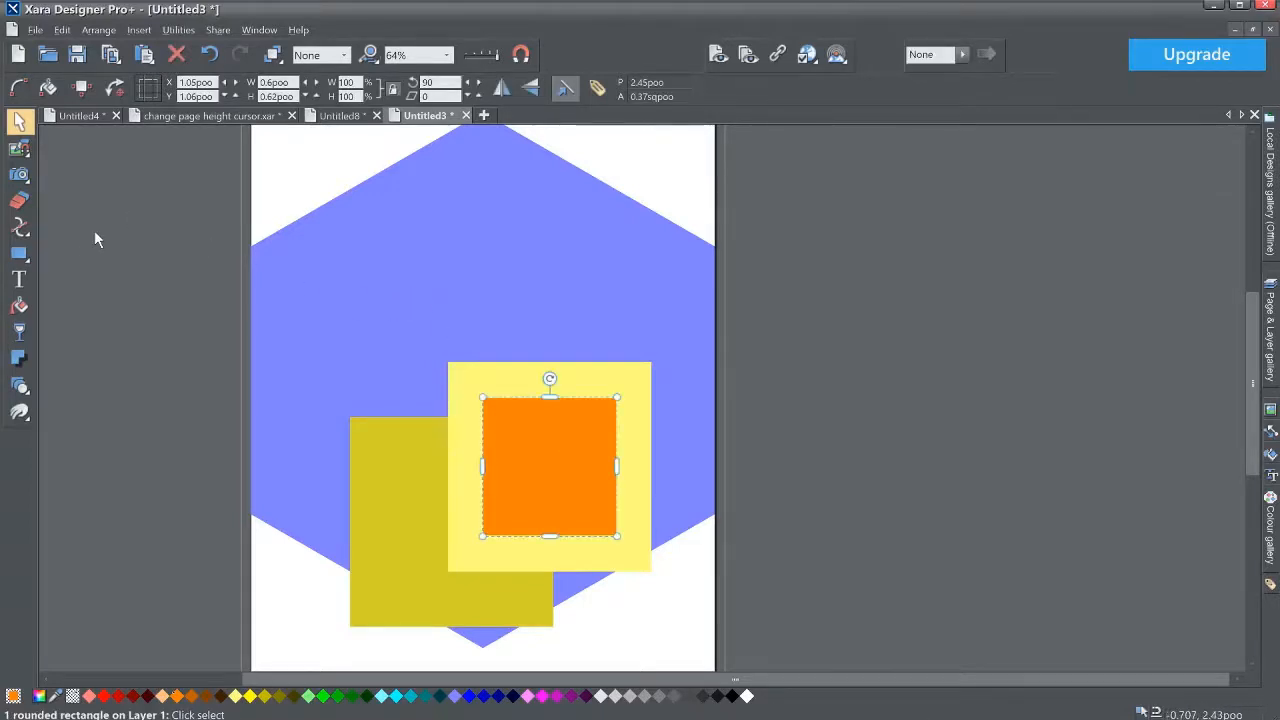
pyautogui.click(19, 254)
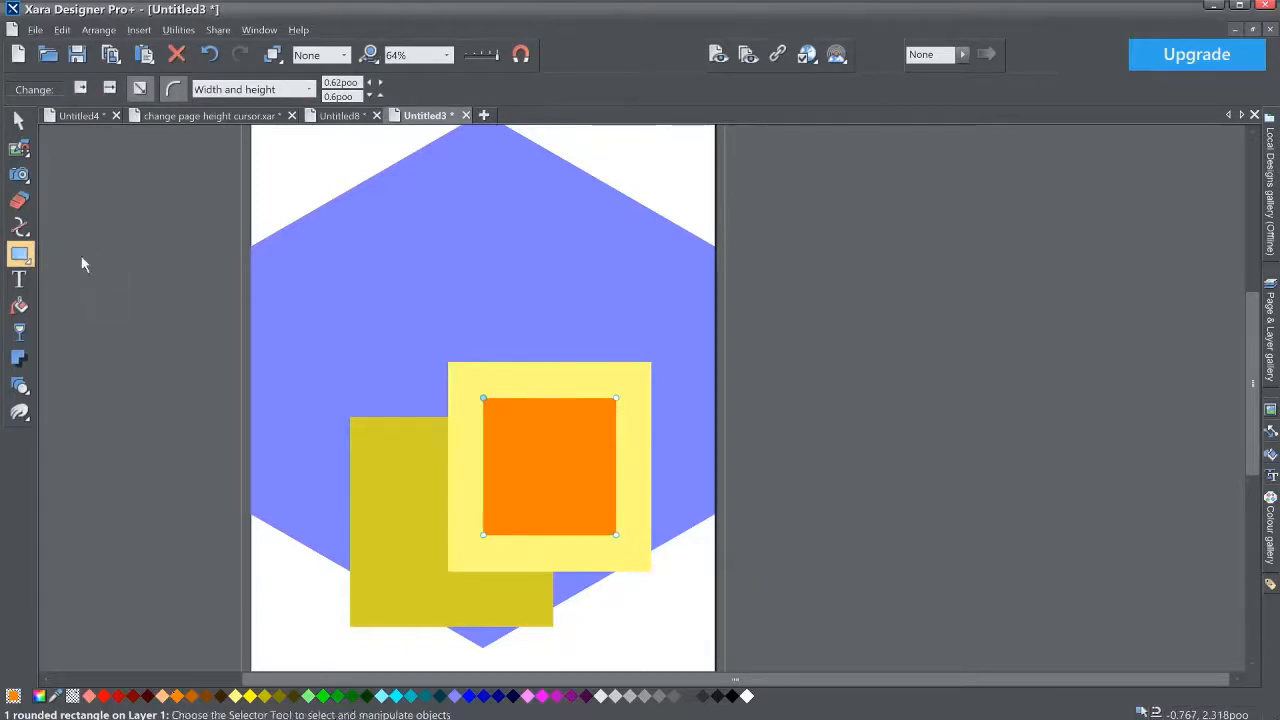
pyautogui.press('F2')
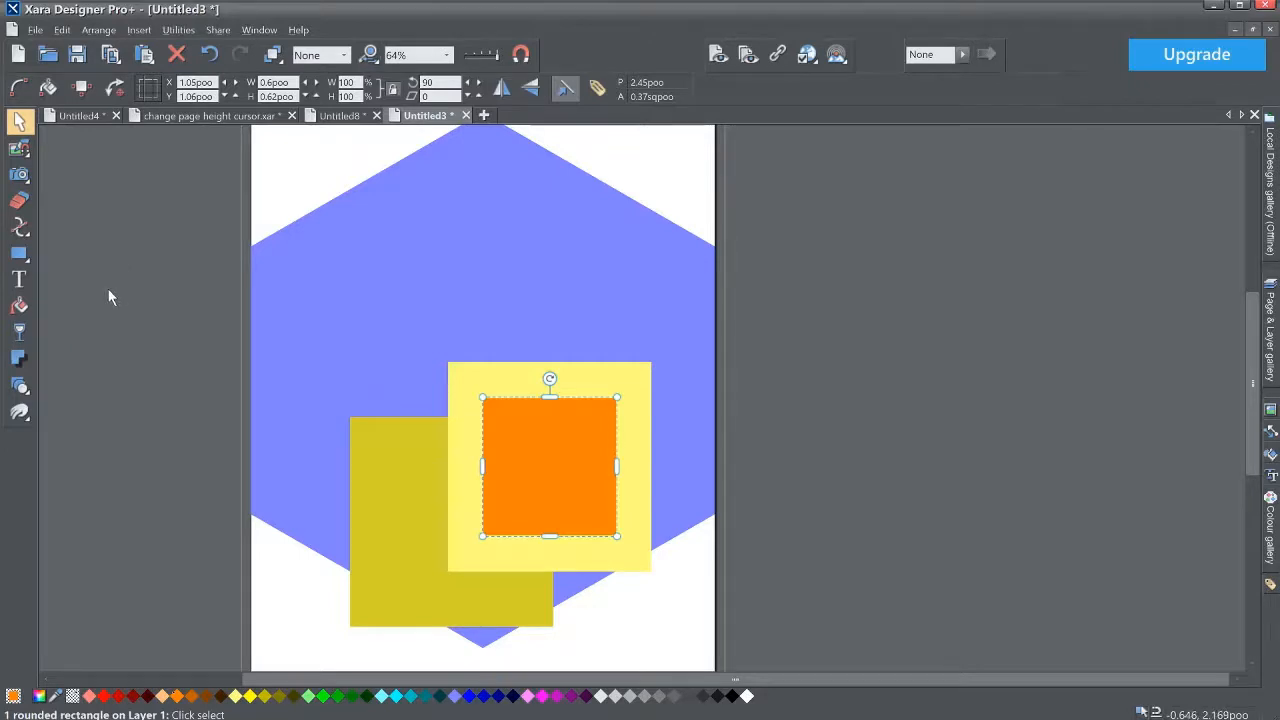
# - Cycle from the Push tool to the Text Tool, return to the Push tool, and end on the Selector Tool
pyautogui.hotkey('shift', 'F8')
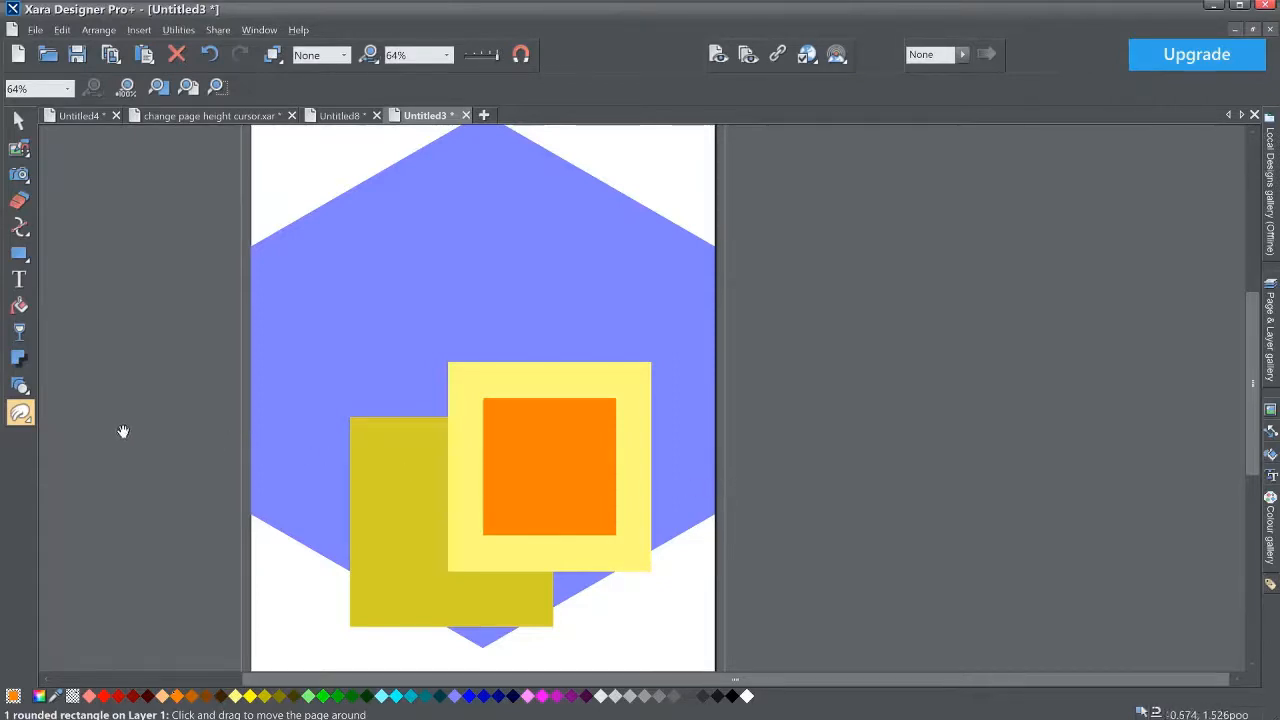
pyautogui.click(19, 280)
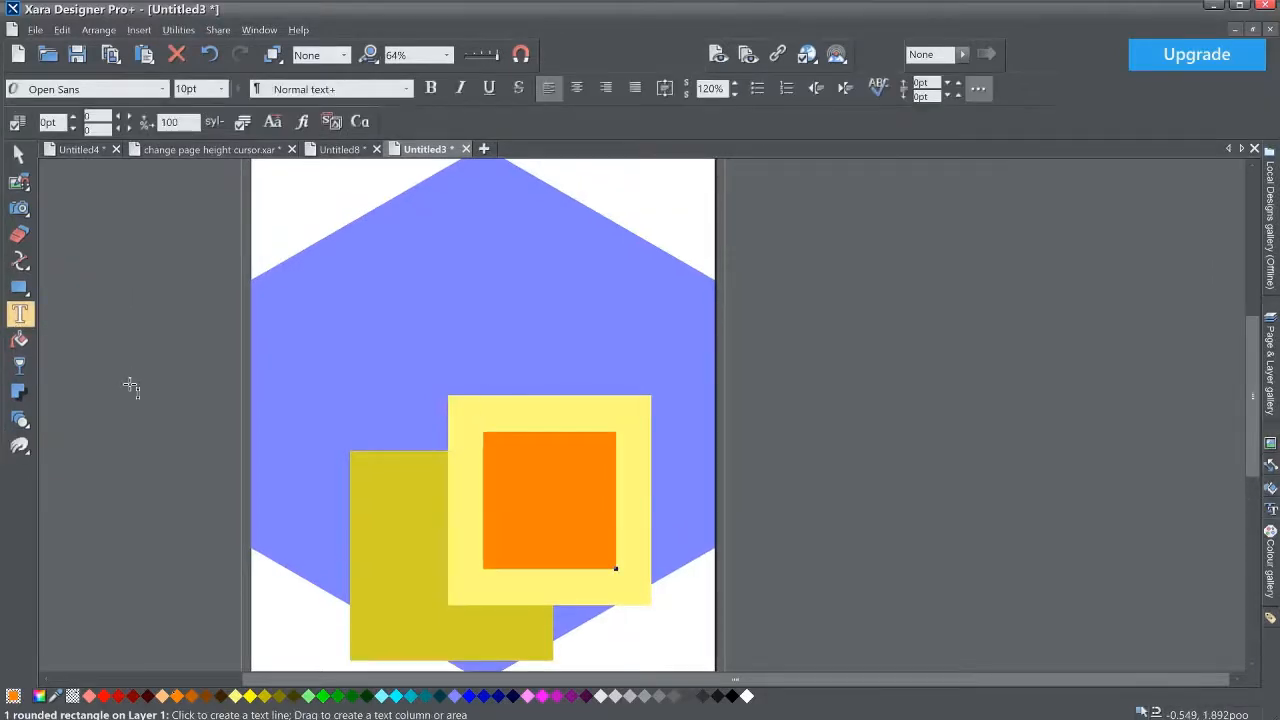
pyautogui.press('Escape')
pyautogui.hotkey('alt', 'x')
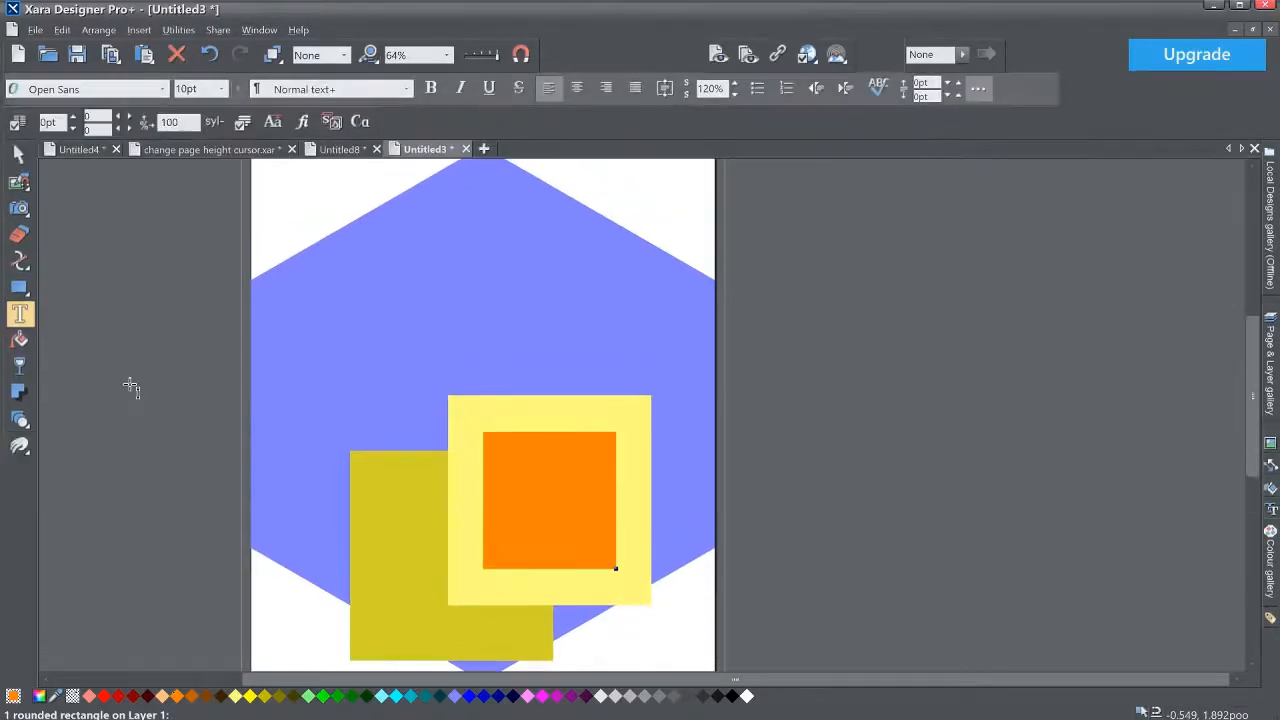
pyautogui.hotkey('alt', 'x')
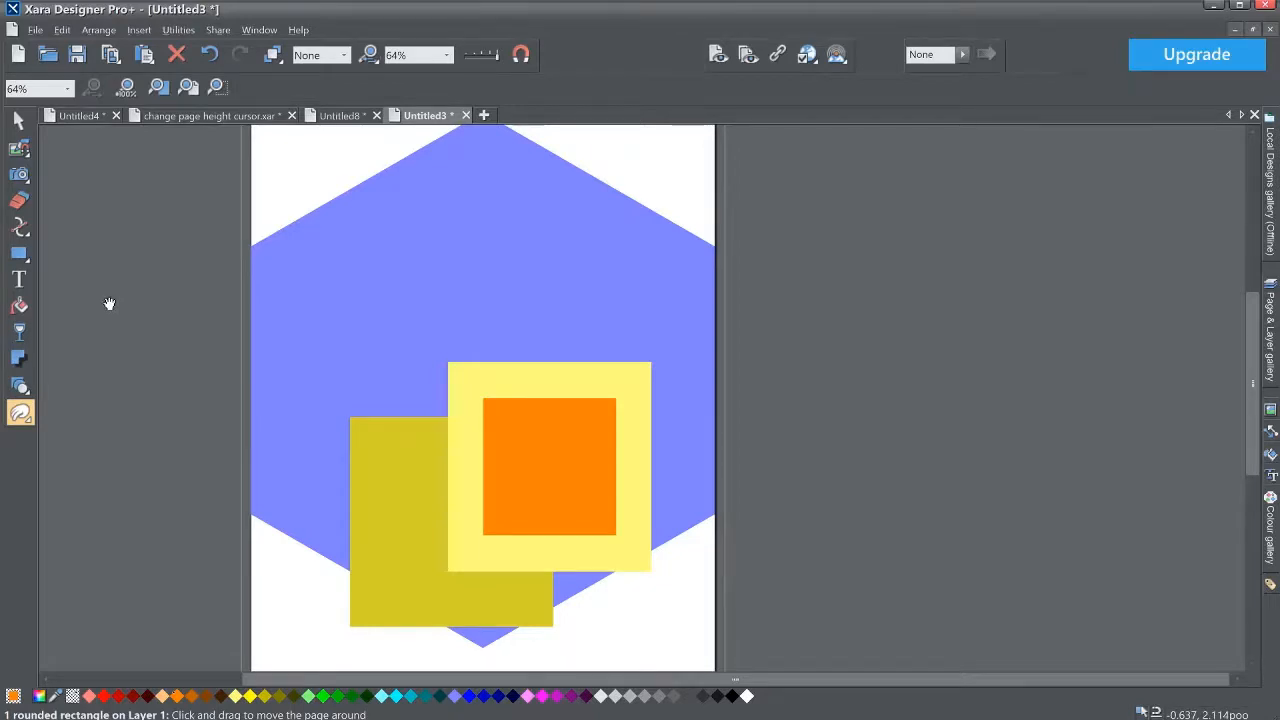
pyautogui.press('F2')
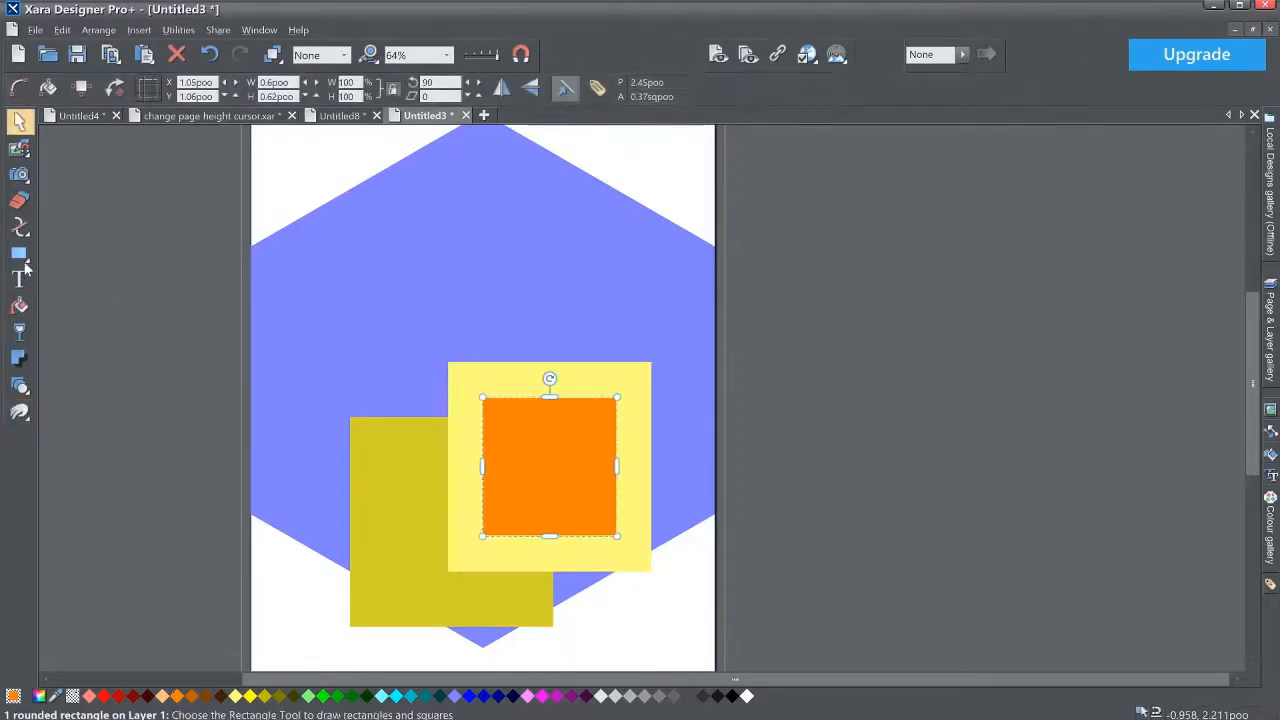
# - Apply a linear transparency to the orange square, running diagonally from its lower-right interior toward its upper-left corner, and return to the Selector Tool
pyautogui.click(20, 333)
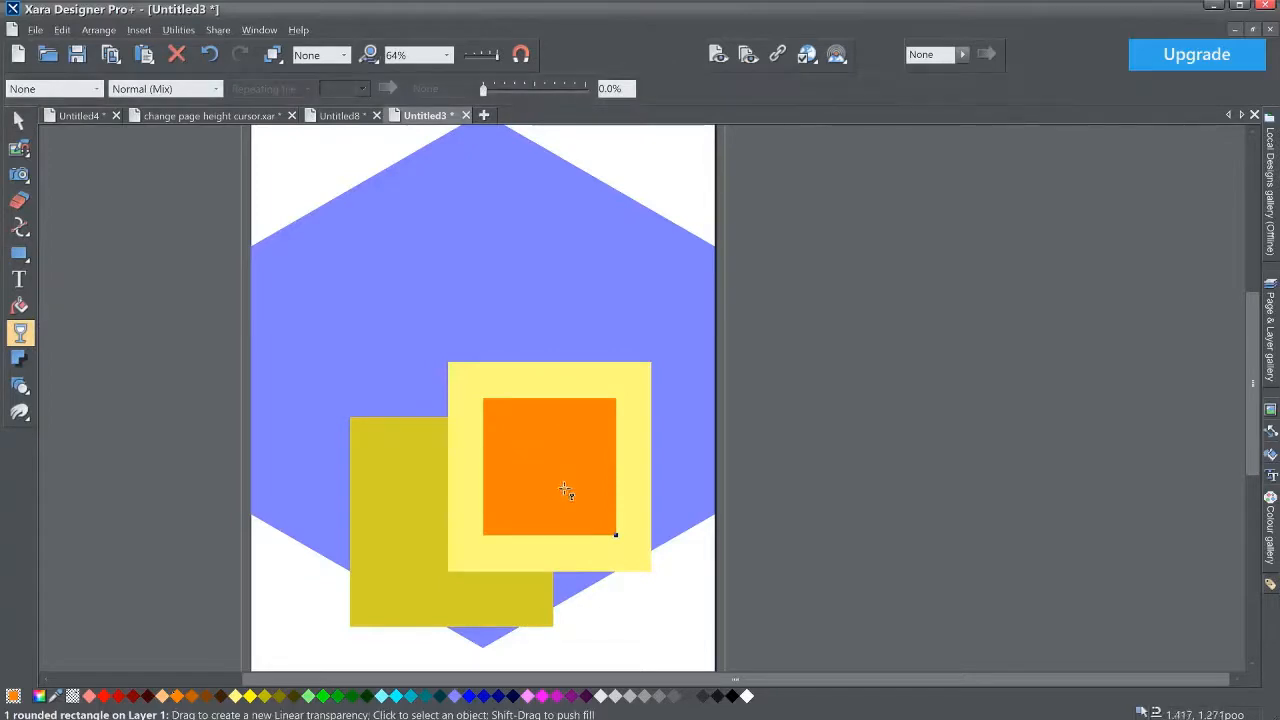
pyautogui.moveTo(566, 488); pyautogui.dragTo(517, 417)
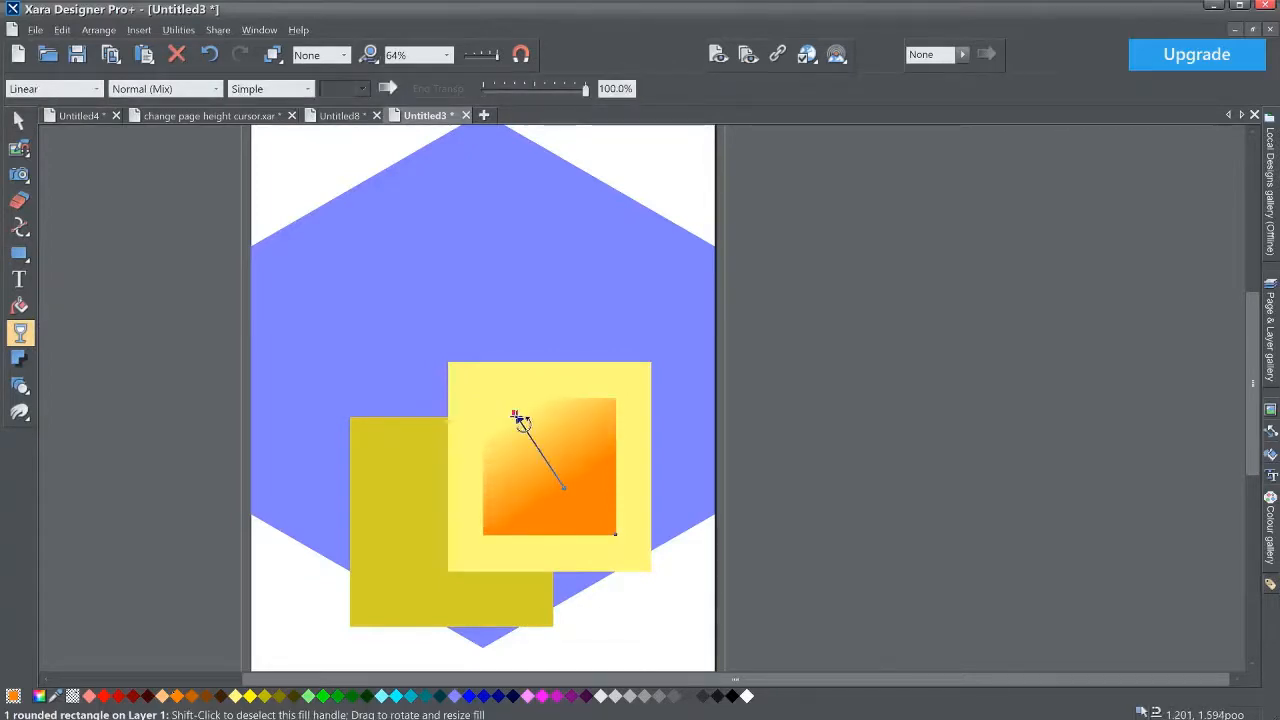
pyautogui.press('F2')
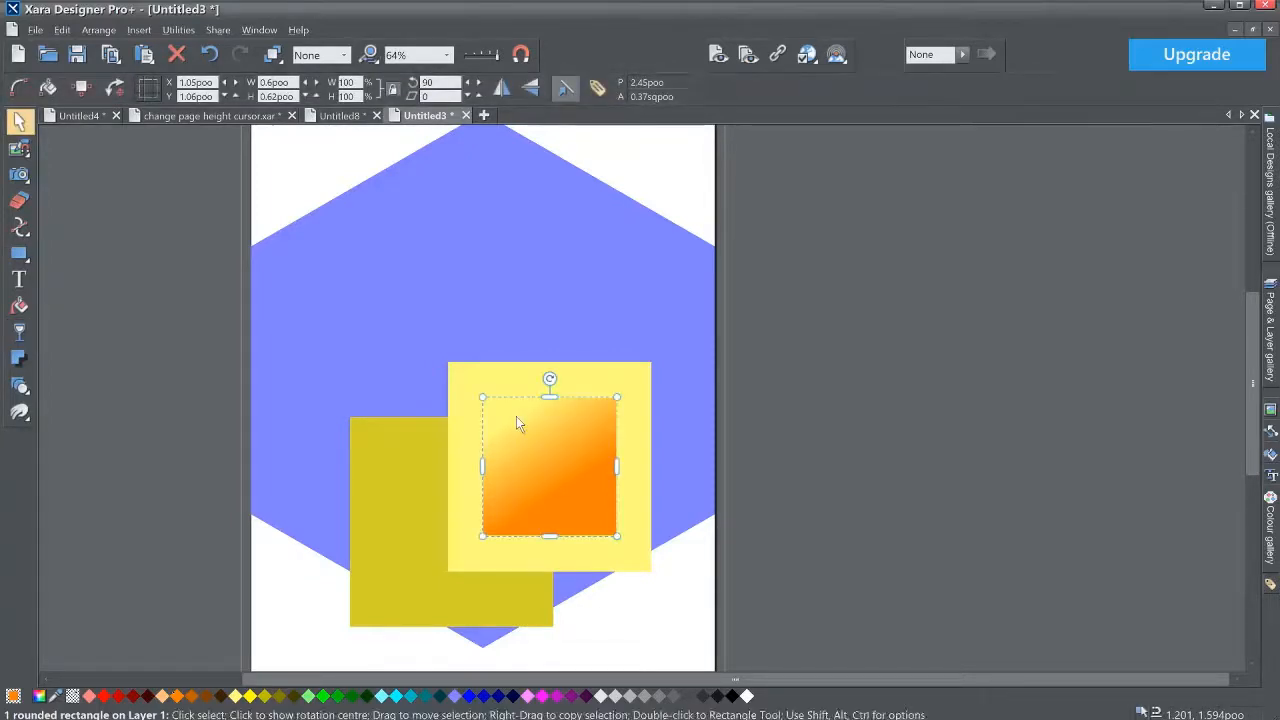